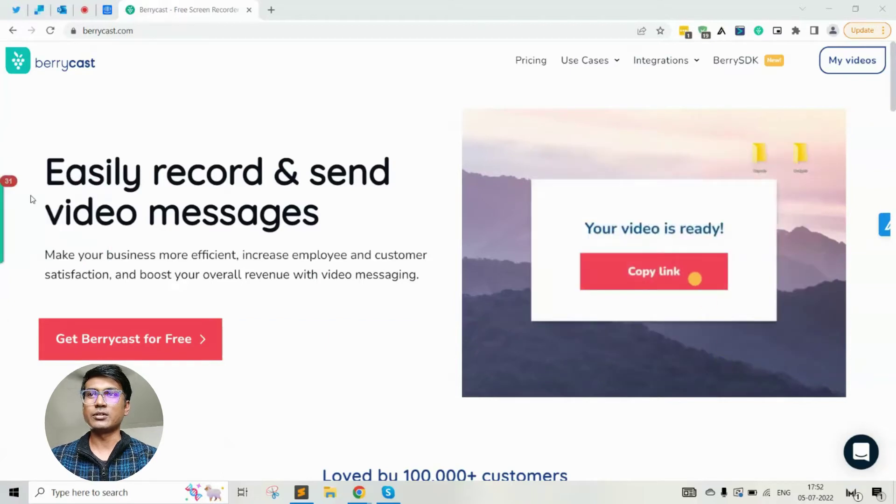
Expand the Berrycast side panel showing My videos, Record, Settings and Exit.
{"action": "mouse_move", "coordinate": [3, 218]}
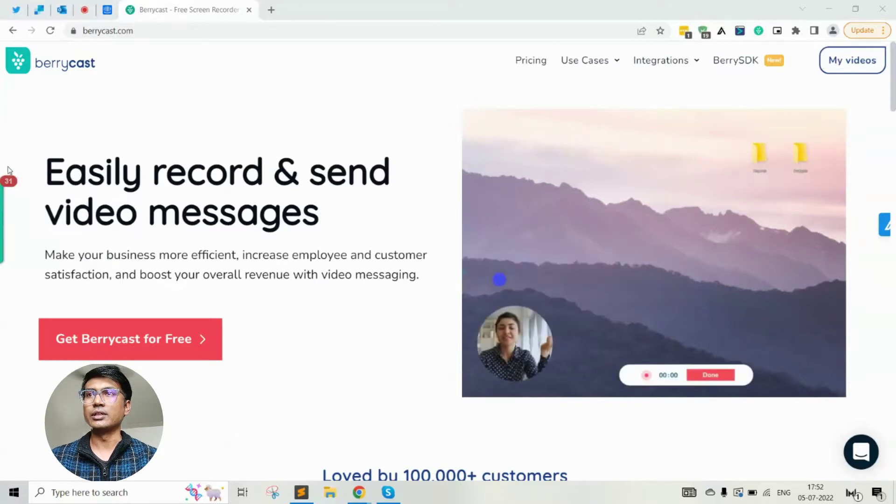
Start a full-screen recording from the Record option in the Berrycast panel.
{"action": "mouse_move", "coordinate": [8, 181]}
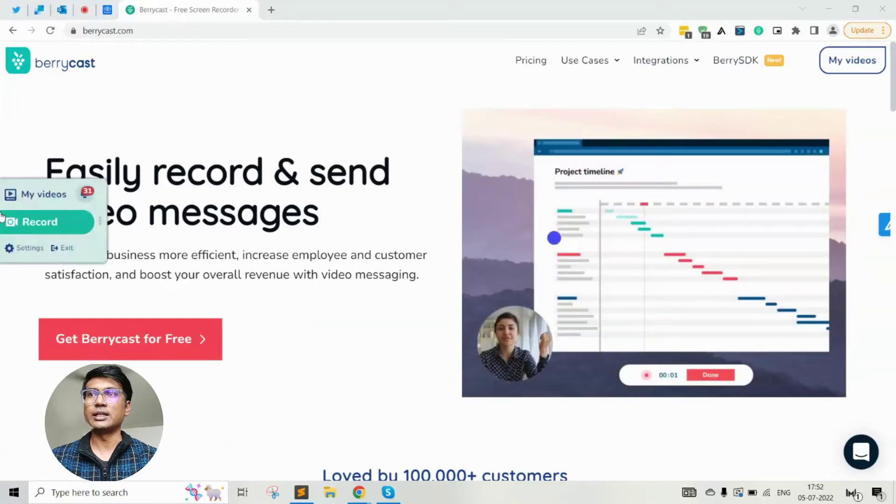
{"action": "left_click", "coordinate": [39, 223]}
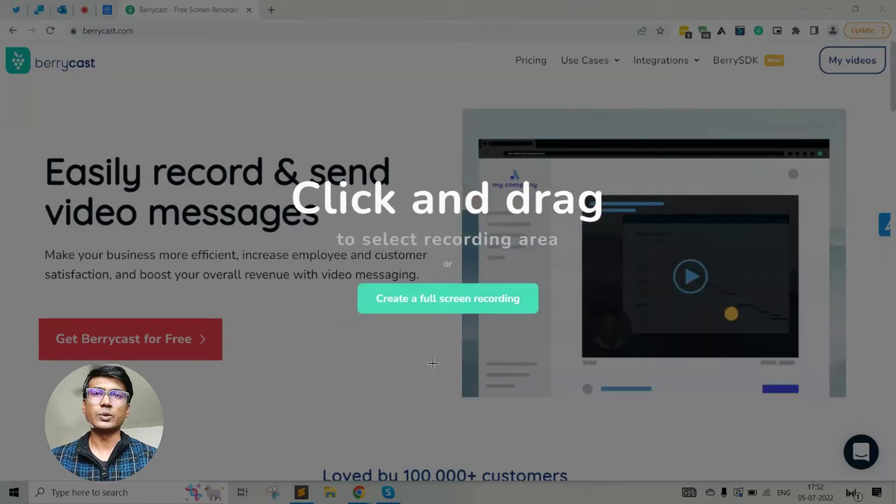
{"action": "left_click", "coordinate": [451, 298]}
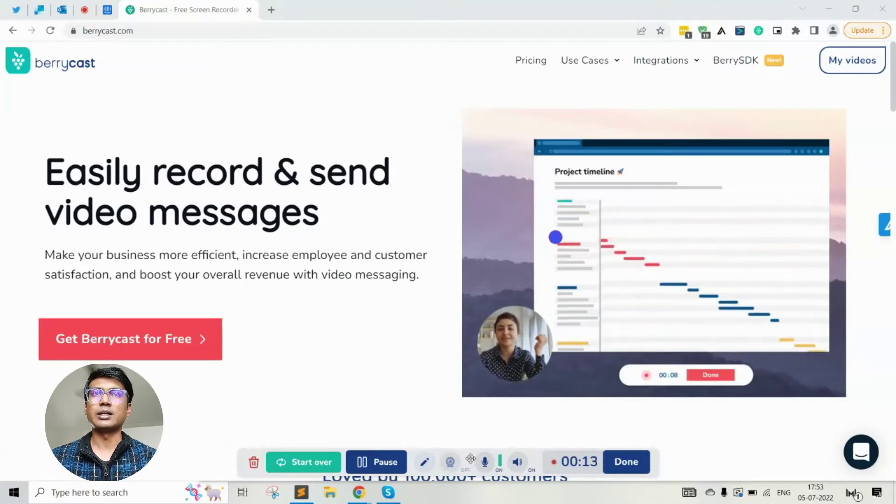
Move the recorder toolbar to the top of the screen and pause at 00:33.
{"action": "left_click_drag", "start_coordinate": [469, 465], "coordinate": [504, 17]}
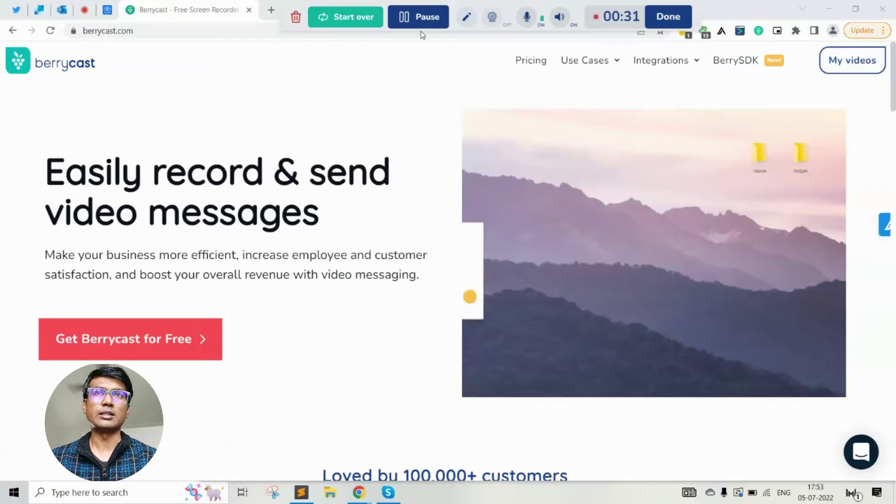
{"action": "left_click", "coordinate": [430, 19]}
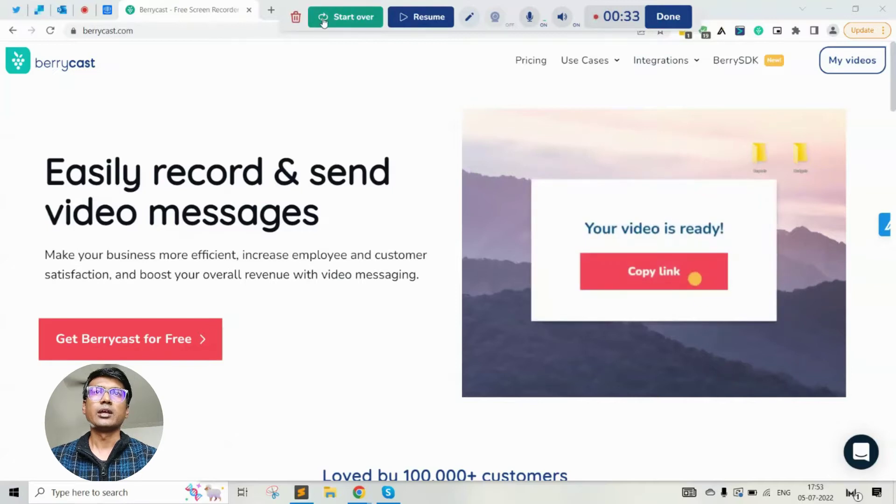
{"action": "left_click", "coordinate": [468, 24]}
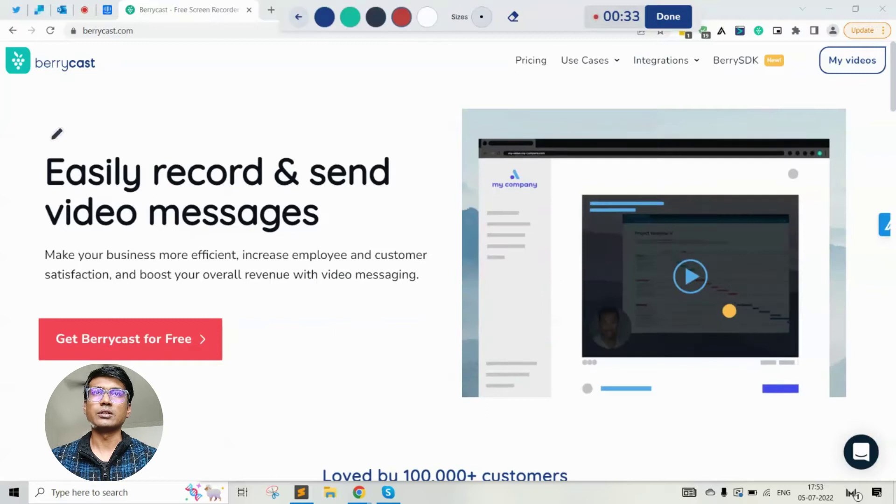
{"action": "left_click_drag", "start_coordinate": [27, 145], "coordinate": [395, 155]}
{"action": "mouse_move", "coordinate": [471, 164]}
{"action": "left_mouse_down"}
{"action": "mouse_move", "coordinate": [201, 250]}
{"action": "mouse_move", "coordinate": [33, 148]}
{"action": "left_mouse_up"}
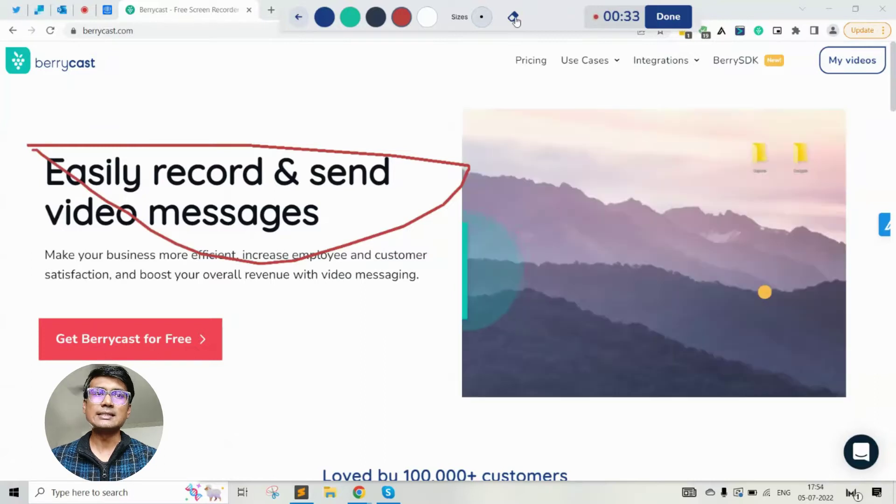
{"action": "left_click", "coordinate": [514, 18]}
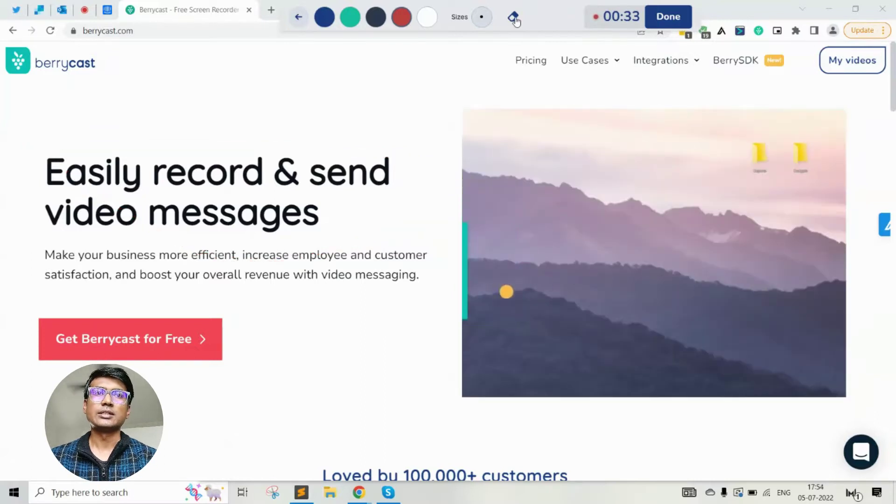
{"action": "left_click", "coordinate": [299, 19]}
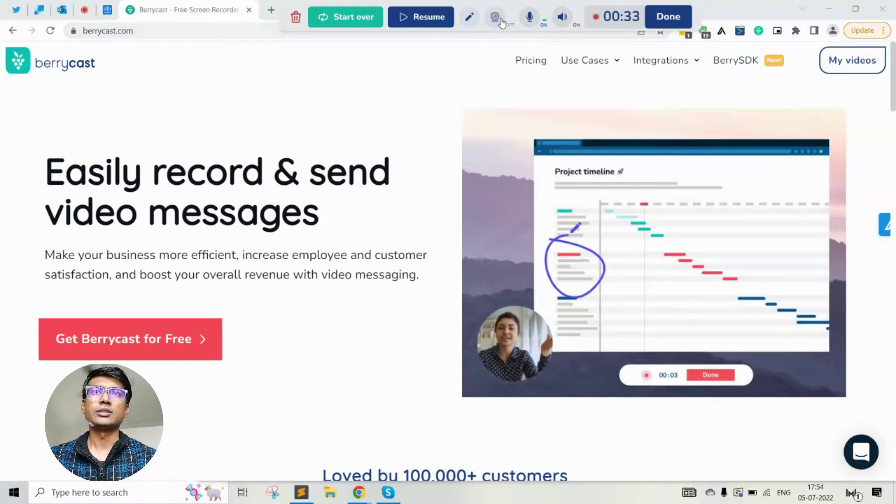
Toggle the webcam on and back off, then end the recording with Done.
{"action": "left_click", "coordinate": [501, 20]}
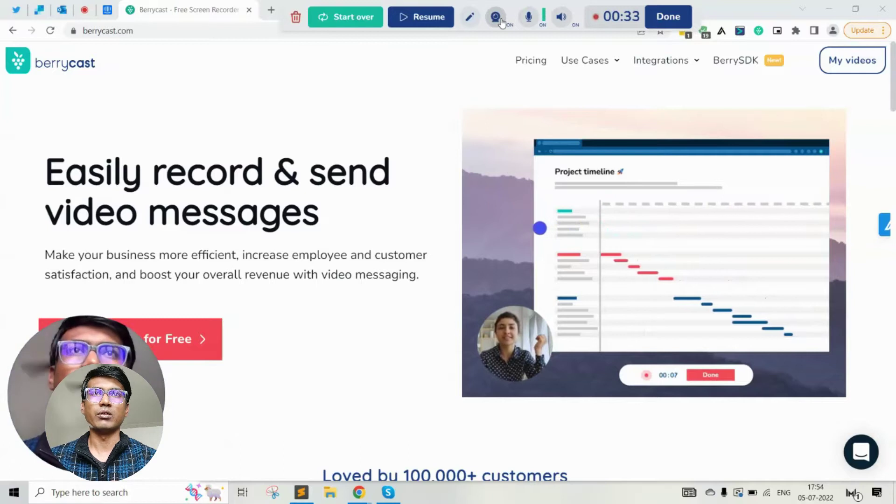
{"action": "left_click", "coordinate": [501, 20]}
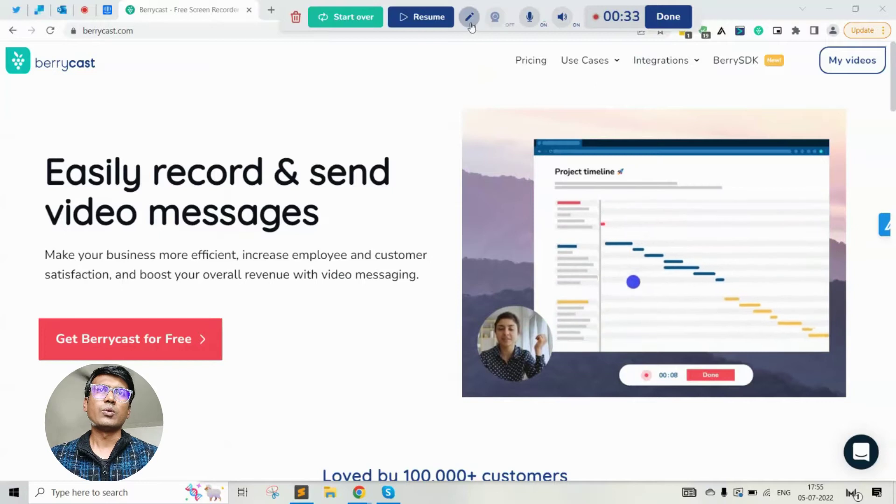
{"action": "left_click", "coordinate": [667, 22]}
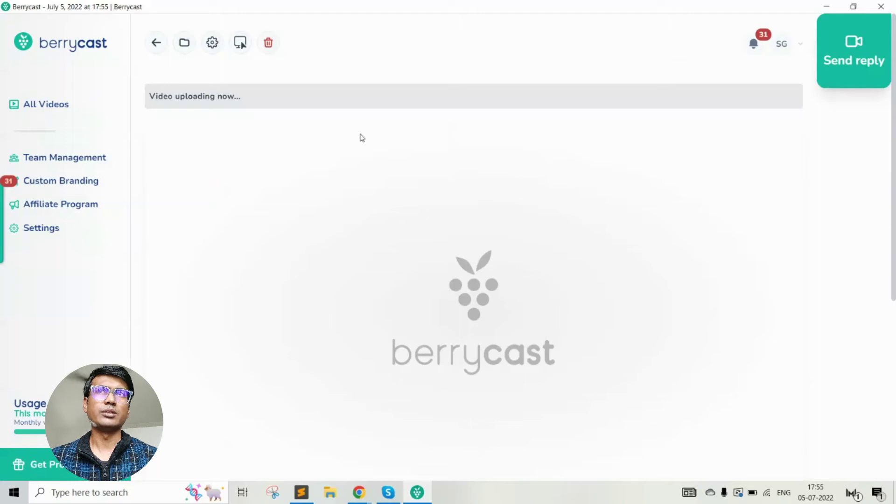
Rename the newest 33s clip to 'Sample Video' in the All Videos library.
{"action": "left_click", "coordinate": [159, 54]}
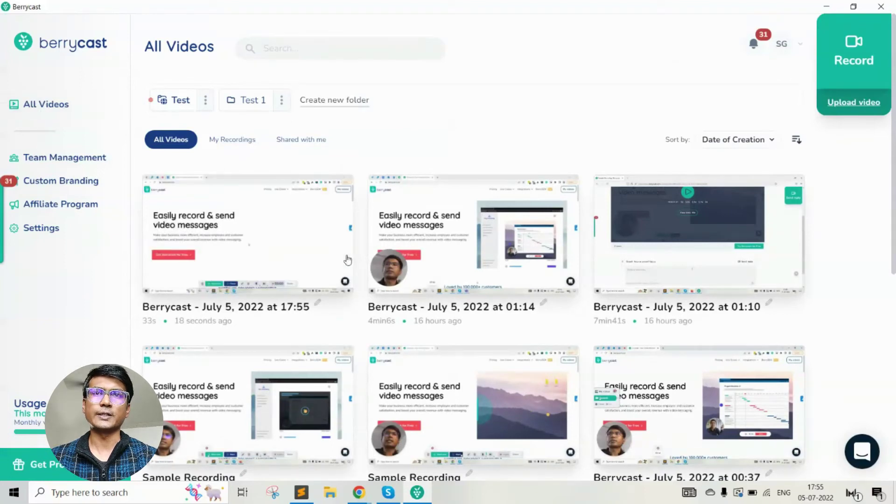
{"action": "scroll", "coordinate": [347, 260], "scroll_direction": "down", "scroll_amount": 2}
{"action": "scroll", "coordinate": [348, 260], "scroll_direction": "up", "scroll_amount": 2}
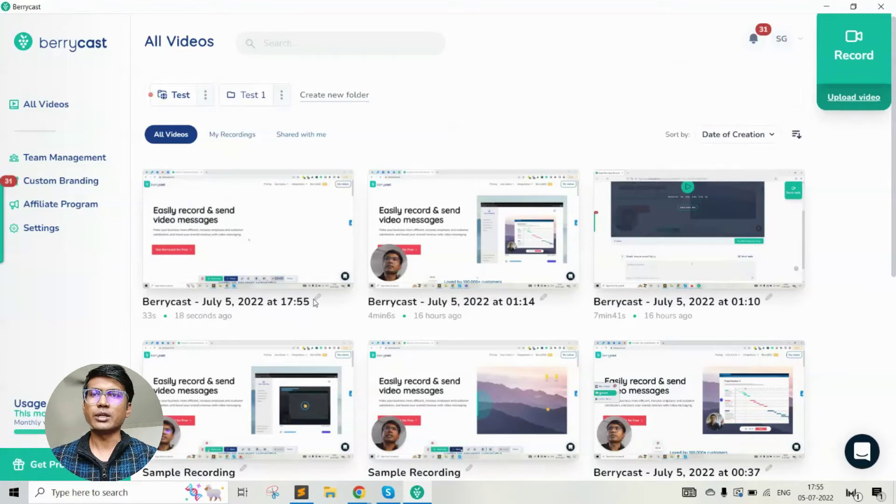
{"action": "left_click", "coordinate": [296, 301]}
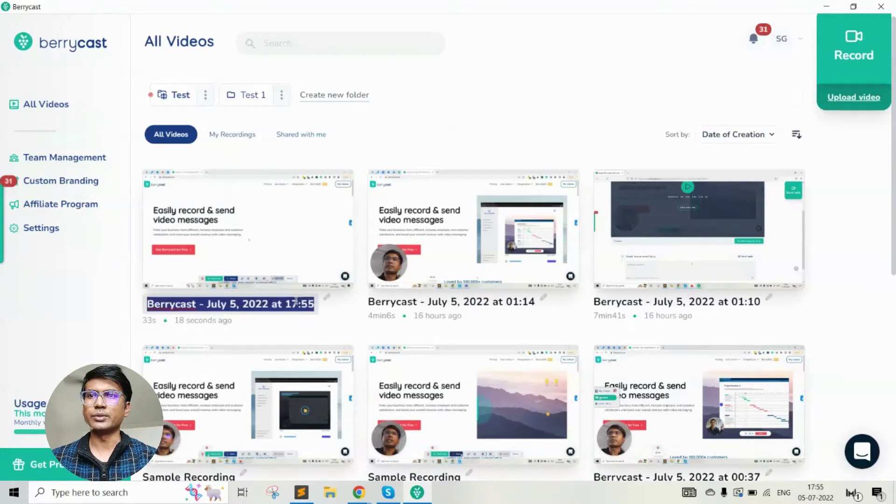
{"action": "type", "text": "Sample Video"}
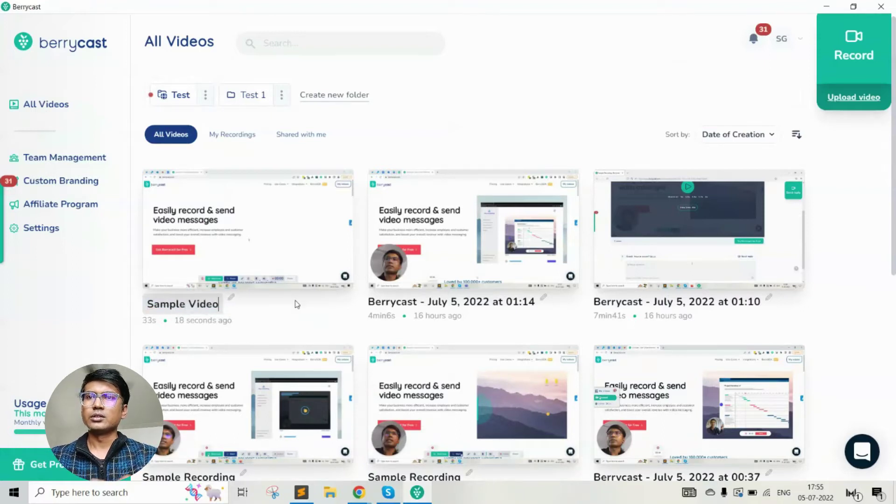
{"action": "left_click", "coordinate": [297, 304]}
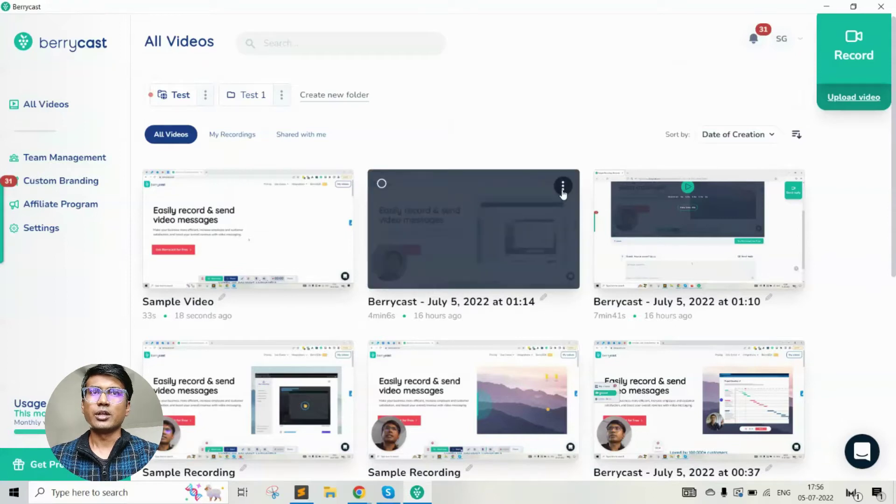
Copy the 01:14 video's share link and open its Share dialog.
{"action": "left_click", "coordinate": [562, 186]}
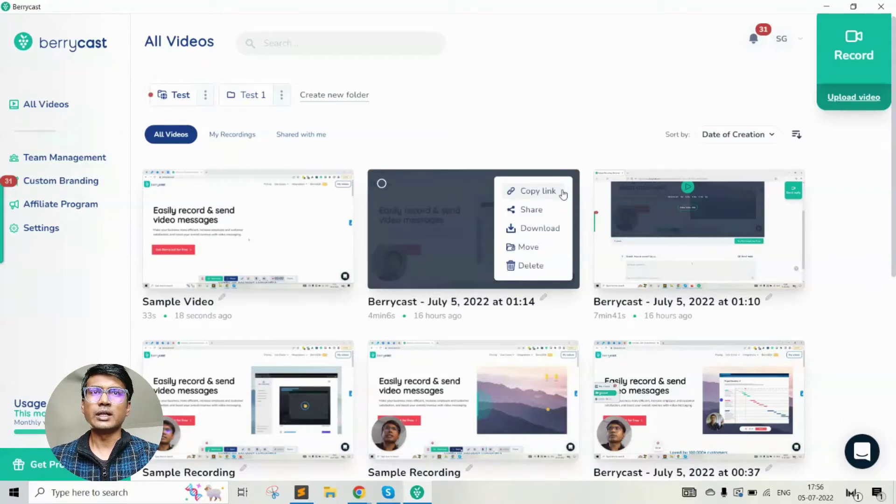
{"action": "left_click", "coordinate": [534, 194]}
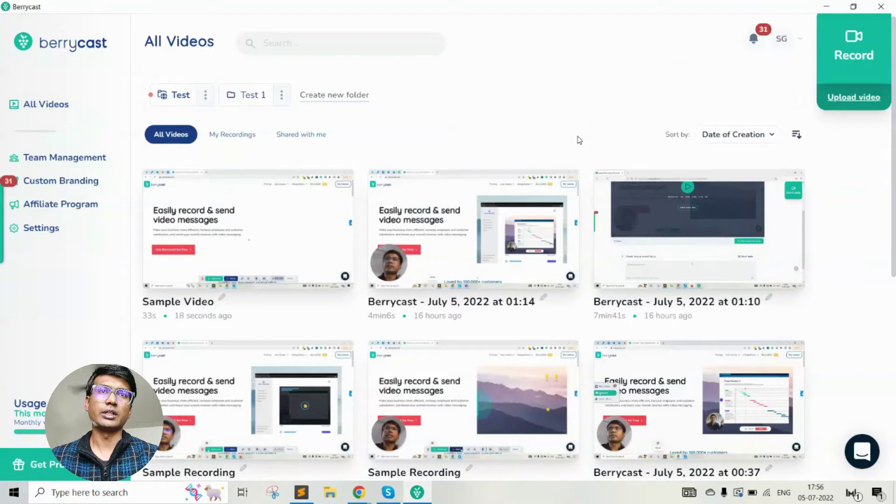
{"action": "left_click", "coordinate": [562, 187]}
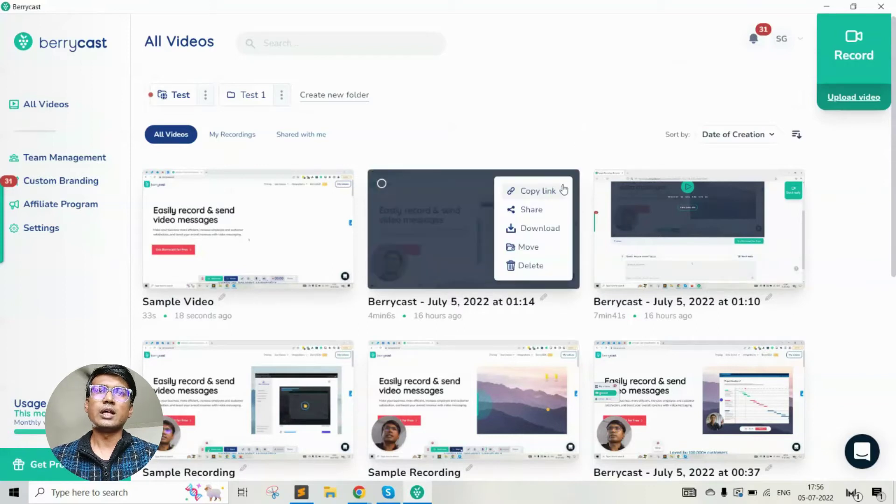
{"action": "left_click", "coordinate": [527, 209]}
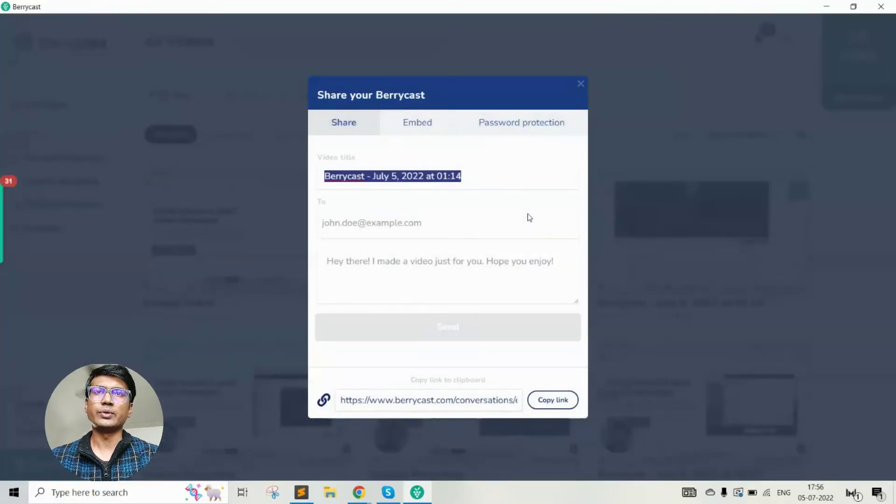
Review the recipient, embed code and password protection options, then close the dialog.
{"action": "left_click", "coordinate": [441, 224]}
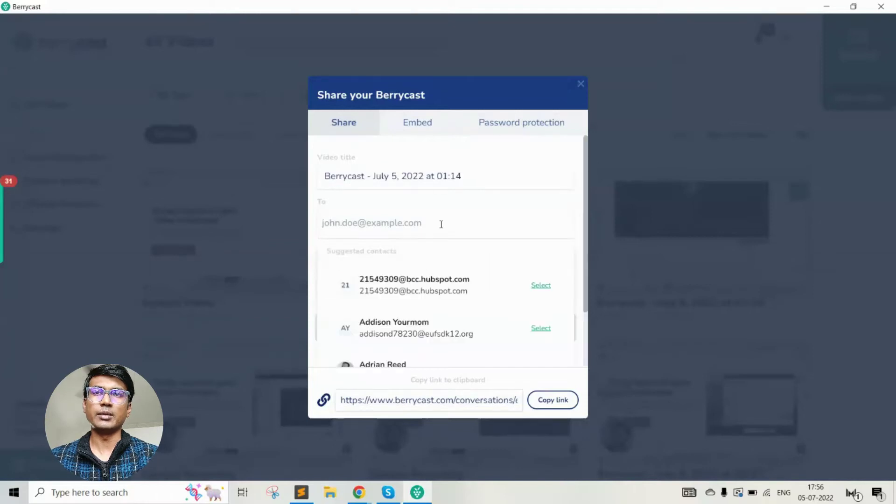
{"action": "left_click", "coordinate": [413, 176]}
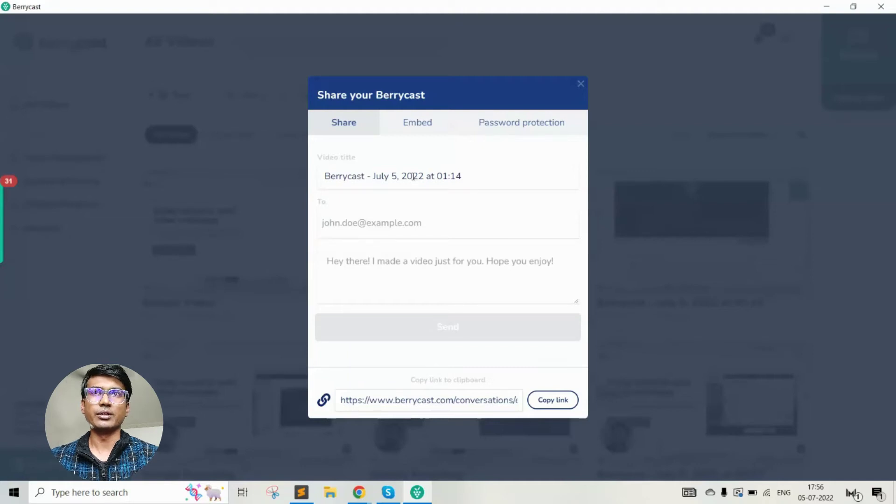
{"action": "left_click", "coordinate": [433, 127]}
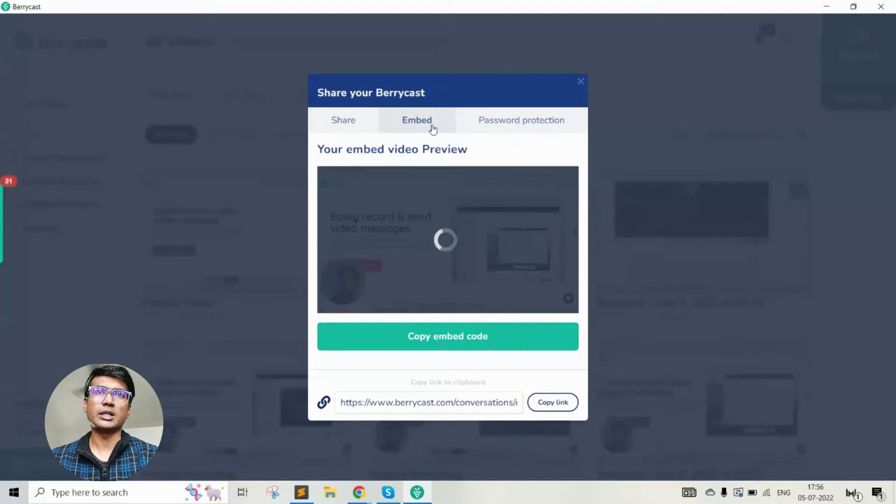
{"action": "left_click", "coordinate": [504, 132]}
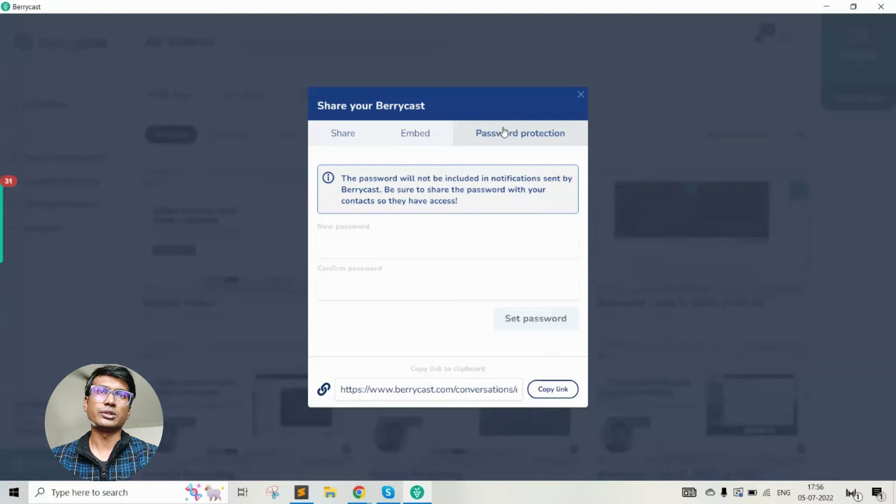
{"action": "left_click", "coordinate": [581, 97]}
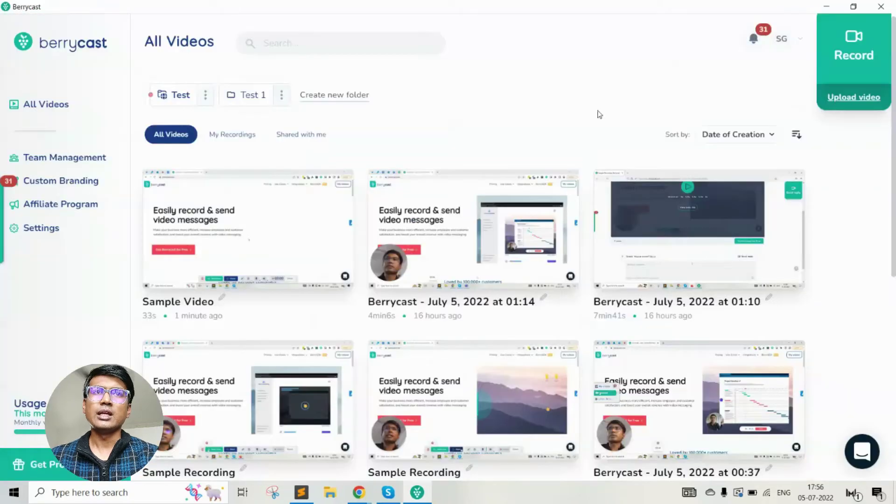
Open the July 5, 2022 at 01:10 video in the Berrycast editor.
{"action": "left_click", "coordinate": [655, 248]}
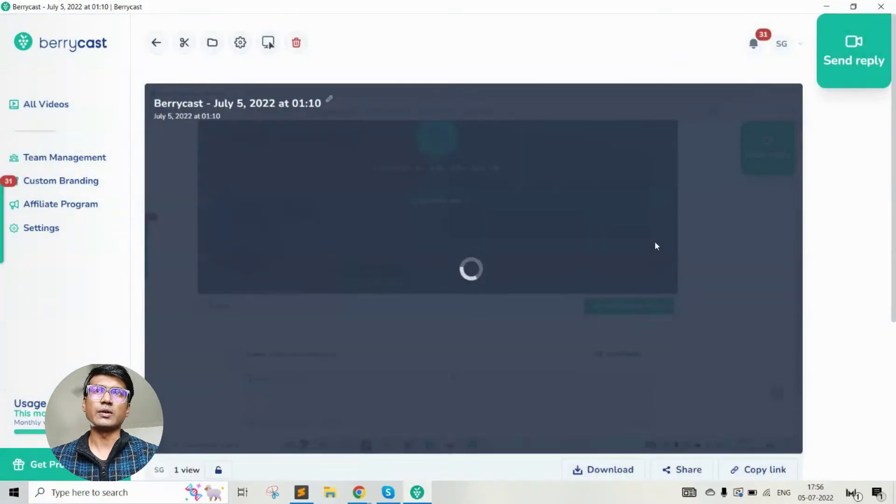
{"action": "scroll", "coordinate": [654, 241], "scroll_direction": "down", "scroll_amount": 1}
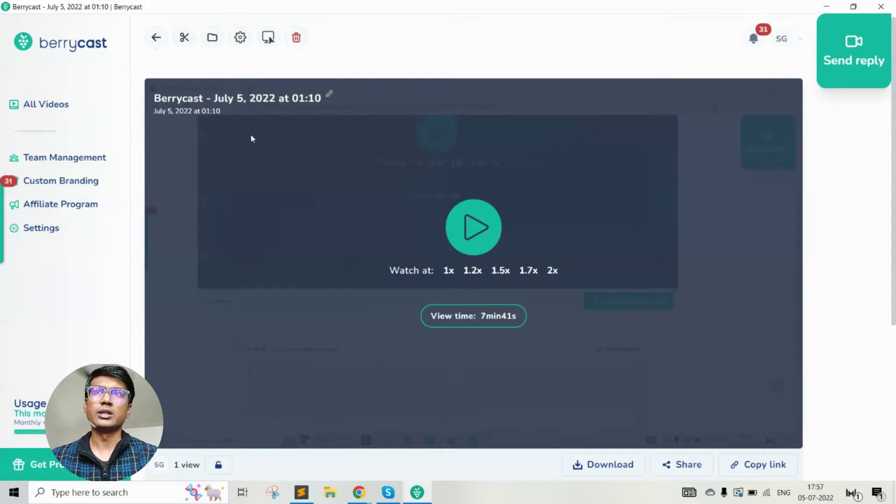
{"action": "left_click", "coordinate": [183, 39]}
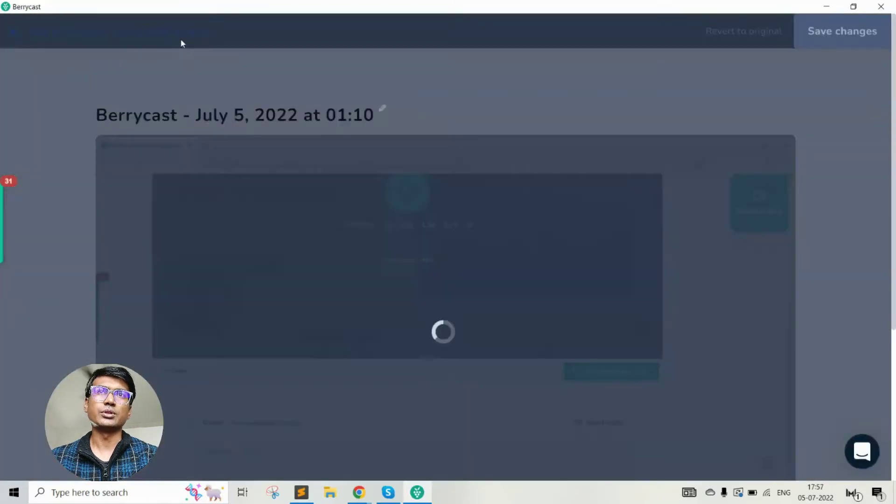
Play the video and split the timeline at 113.33s.
{"action": "scroll", "coordinate": [280, 232], "scroll_direction": "down", "scroll_amount": 3}
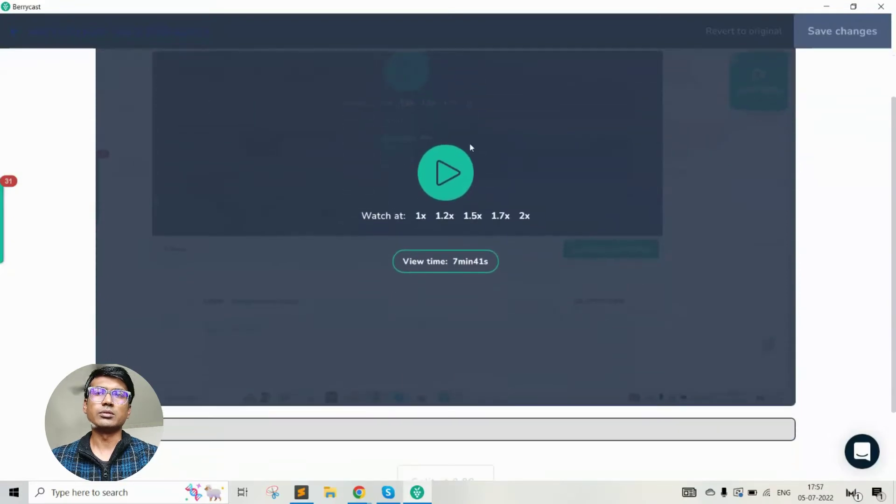
{"action": "left_click", "coordinate": [450, 167]}
{"action": "left_click", "coordinate": [451, 188]}
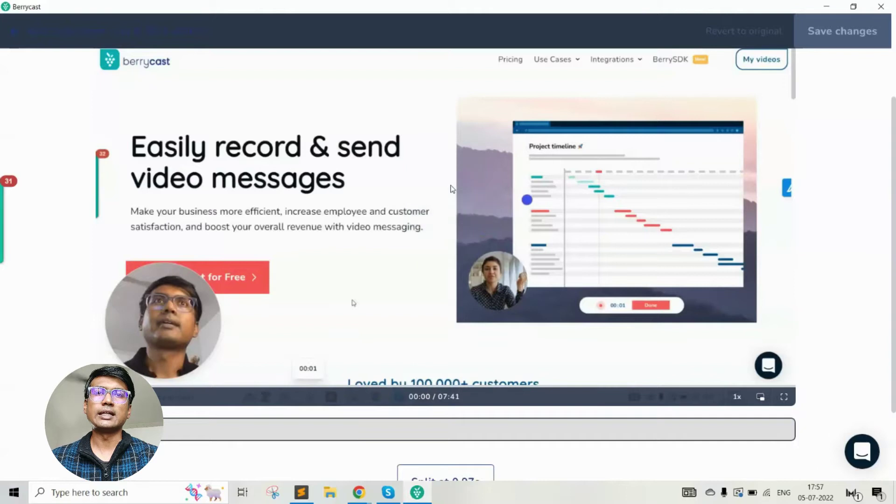
{"action": "scroll", "coordinate": [450, 189], "scroll_direction": "down", "scroll_amount": 2}
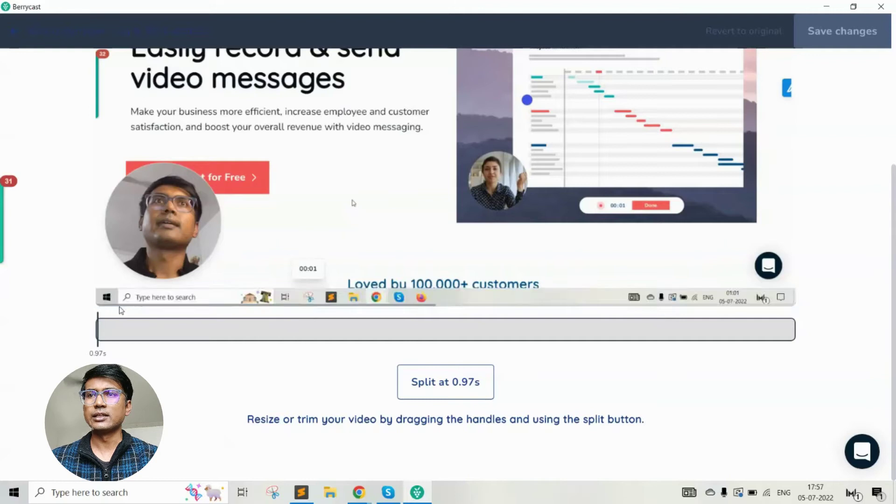
{"action": "left_click", "coordinate": [107, 296]}
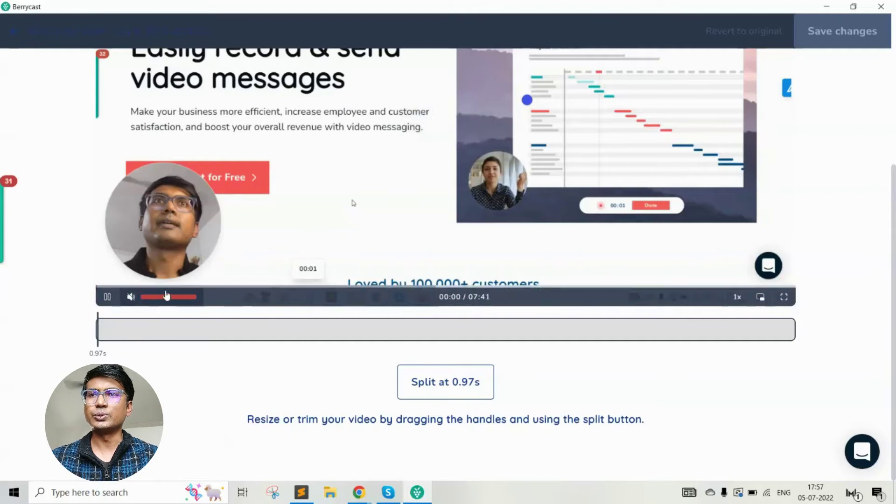
{"action": "left_click", "coordinate": [267, 329]}
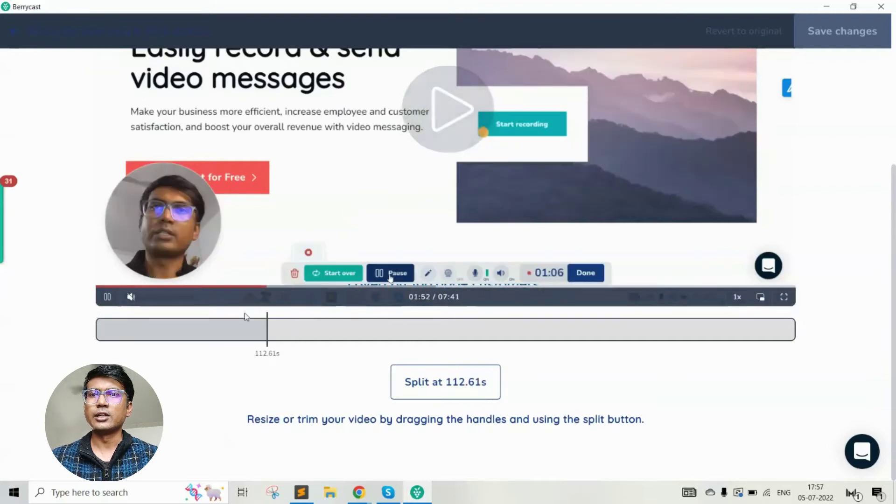
{"action": "left_click", "coordinate": [106, 300]}
{"action": "left_click", "coordinate": [424, 386]}
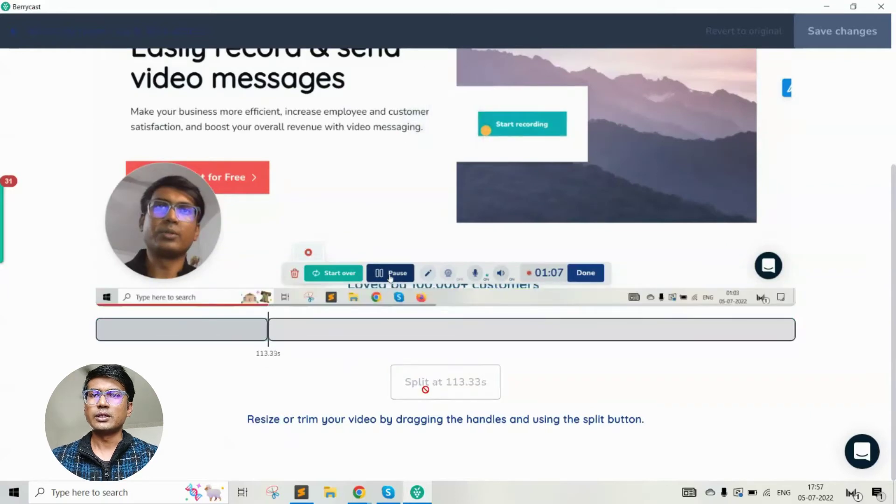
Add a second split to the timeline at 130.51s.
{"action": "mouse_move", "coordinate": [282, 292]}
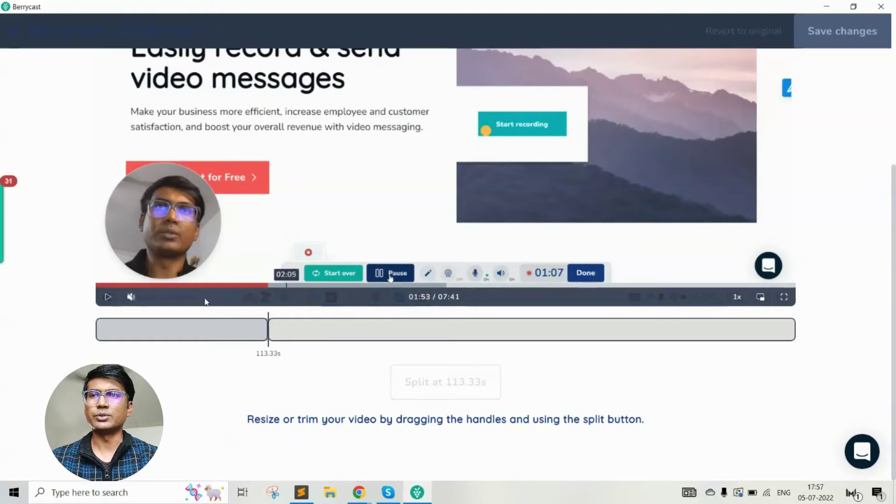
{"action": "left_click", "coordinate": [293, 284]}
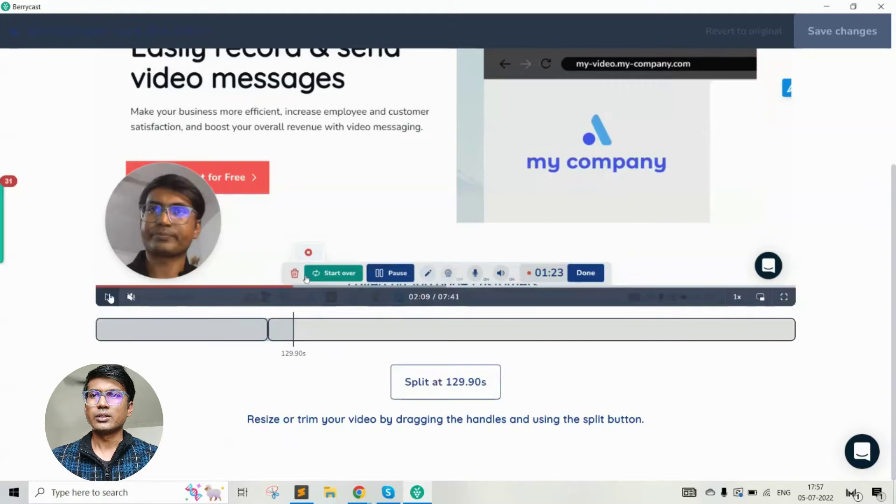
{"action": "left_click", "coordinate": [108, 296]}
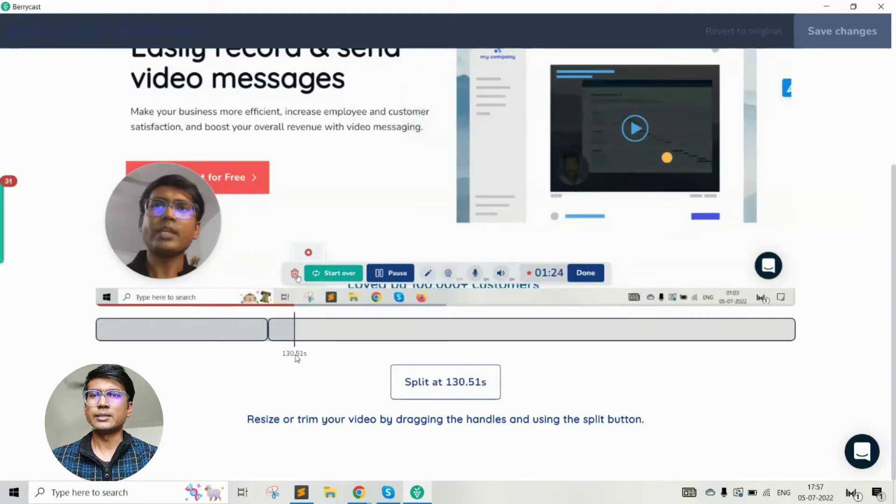
{"action": "left_click", "coordinate": [429, 387]}
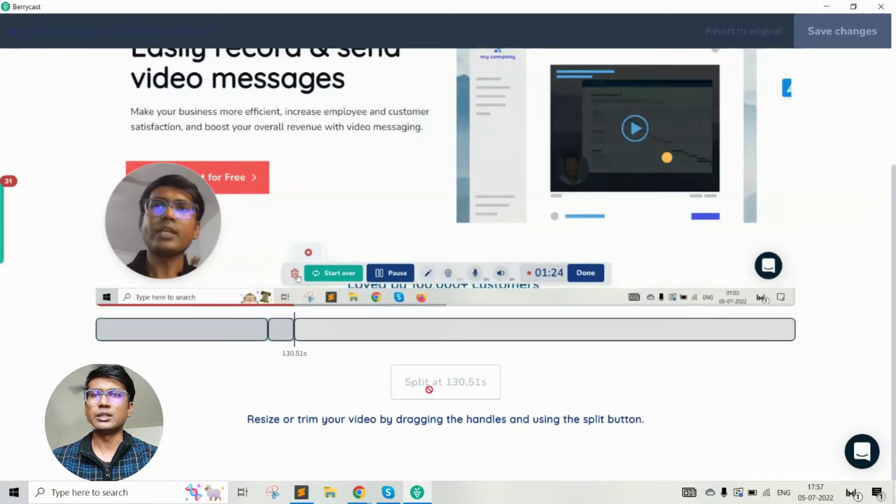
Select the short middle section between the 113.33s and 130.51s splits.
{"action": "left_click", "coordinate": [282, 336]}
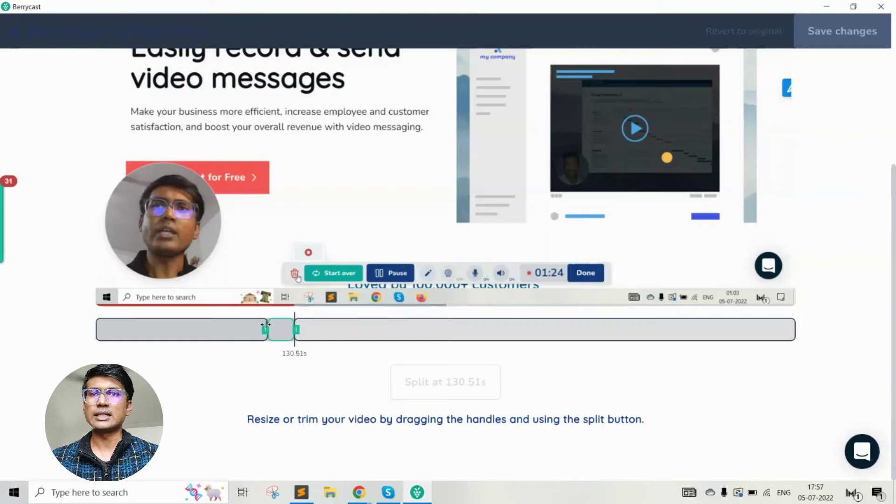
{"action": "left_click", "coordinate": [265, 324]}
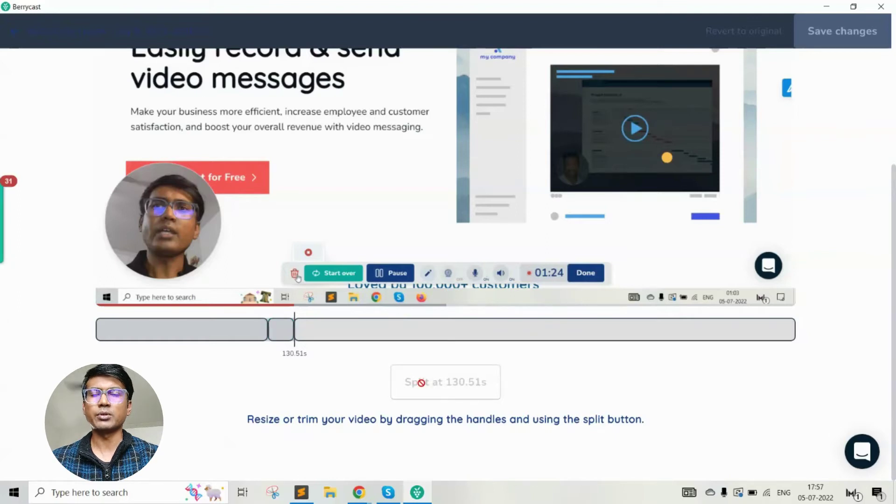
{"action": "left_click", "coordinate": [257, 333]}
{"action": "left_click", "coordinate": [287, 333]}
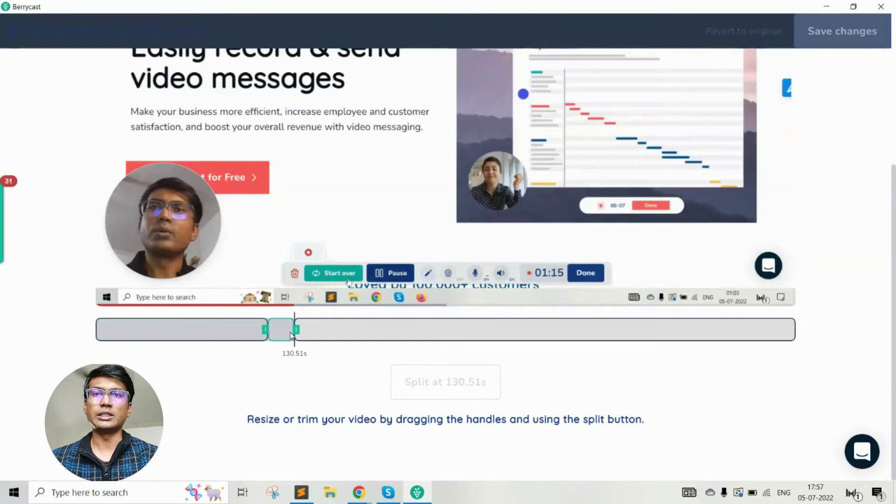
{"action": "left_click", "coordinate": [281, 332]}
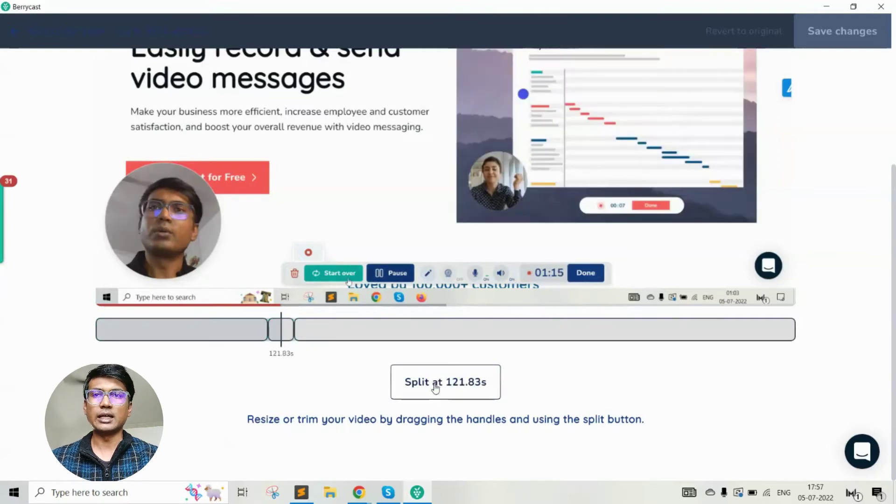
{"action": "left_click", "coordinate": [288, 332]}
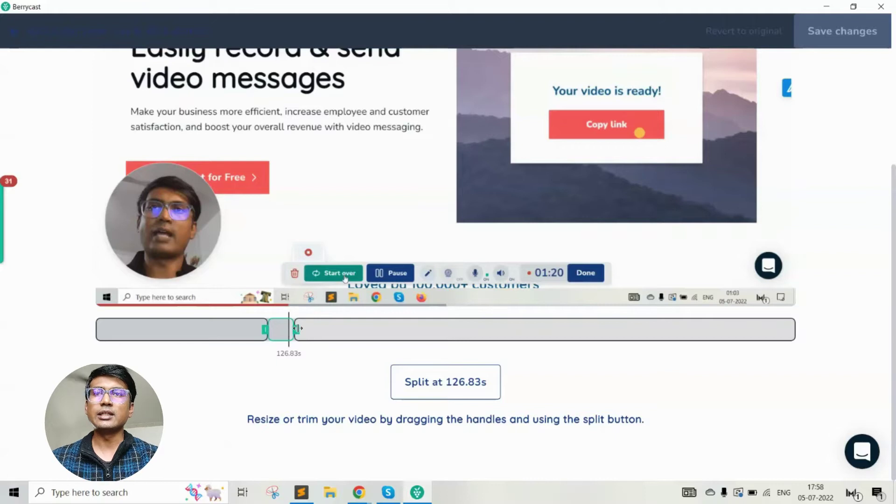
Drag the middle segment's right trim handle onto its left handle to cut it out.
{"action": "left_click_drag", "start_coordinate": [297, 328], "coordinate": [269, 328]}
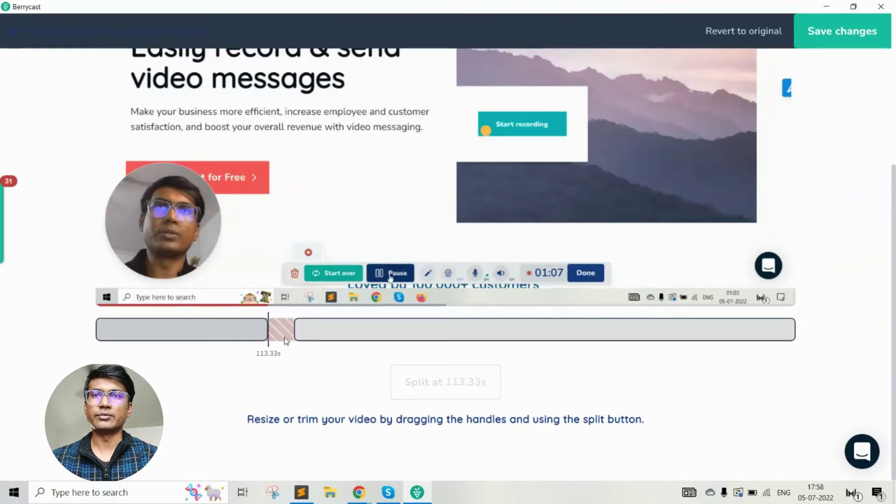
{"action": "scroll", "coordinate": [306, 354], "scroll_direction": "up", "scroll_amount": 3}
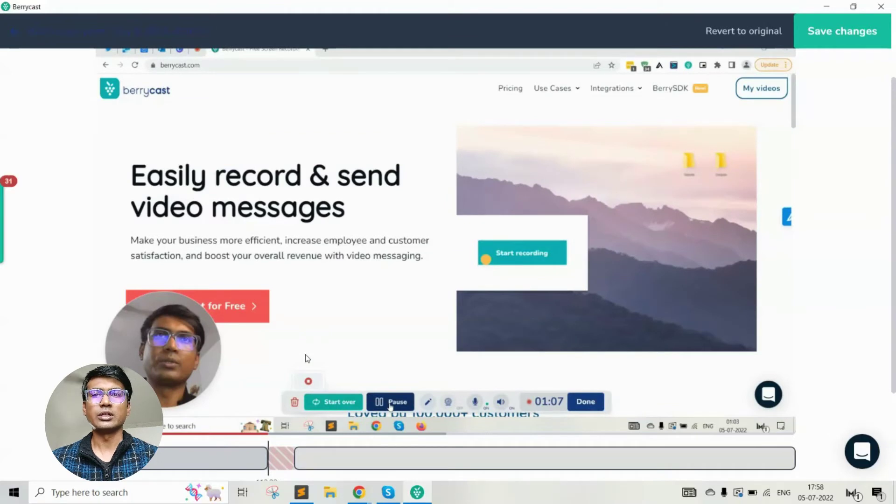
{"action": "mouse_move", "coordinate": [310, 460]}
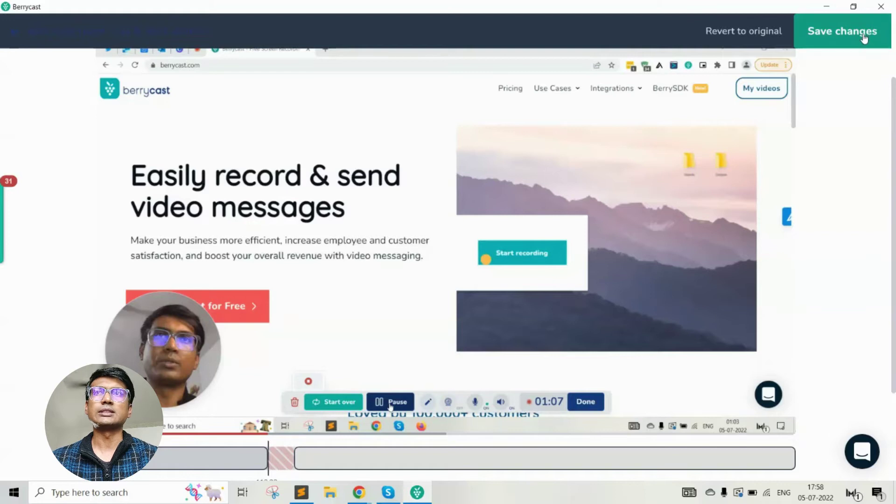
Leave the editor, check the Move folder choices, and close them without moving the video.
{"action": "left_click", "coordinate": [98, 32]}
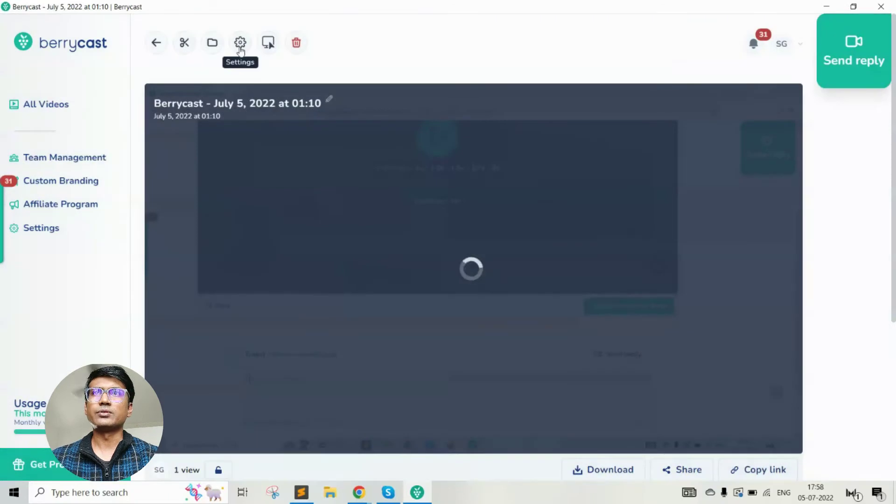
{"action": "left_click", "coordinate": [211, 47]}
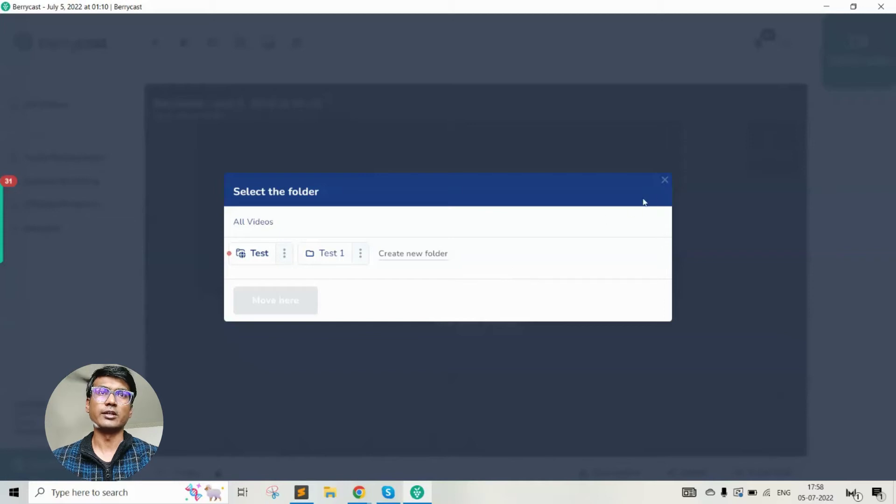
{"action": "left_click", "coordinate": [665, 180]}
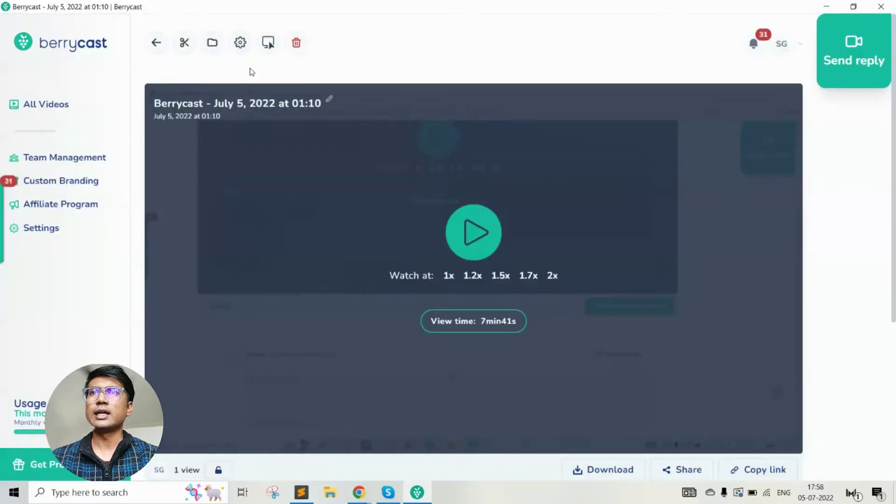
Review the video's Password protection options in Conversation settings, then close the dialog.
{"action": "left_click", "coordinate": [241, 42]}
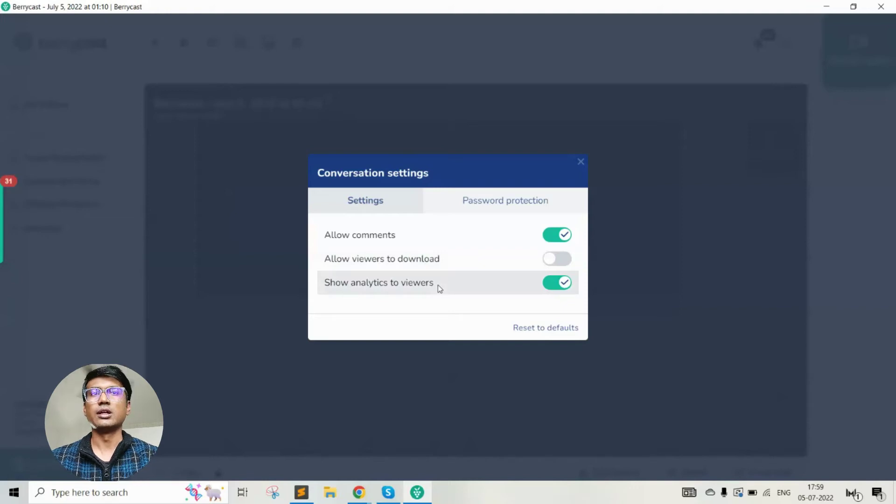
{"action": "left_click", "coordinate": [482, 199]}
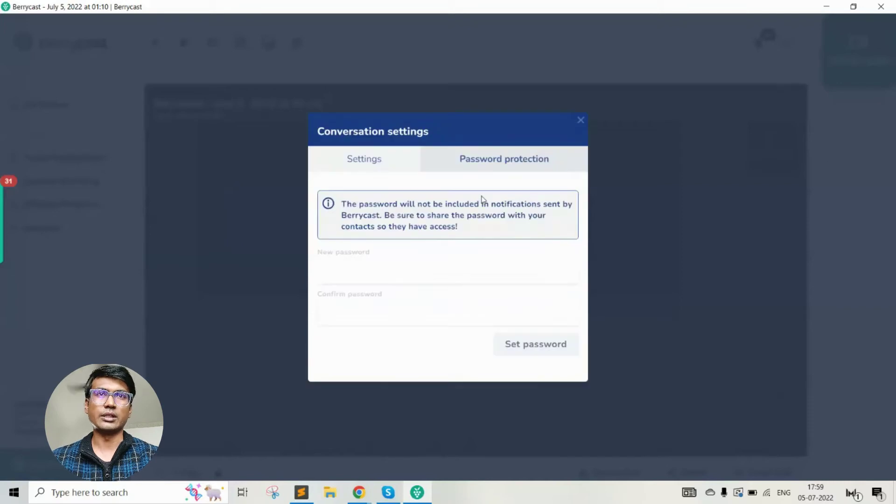
{"action": "left_click", "coordinate": [581, 121]}
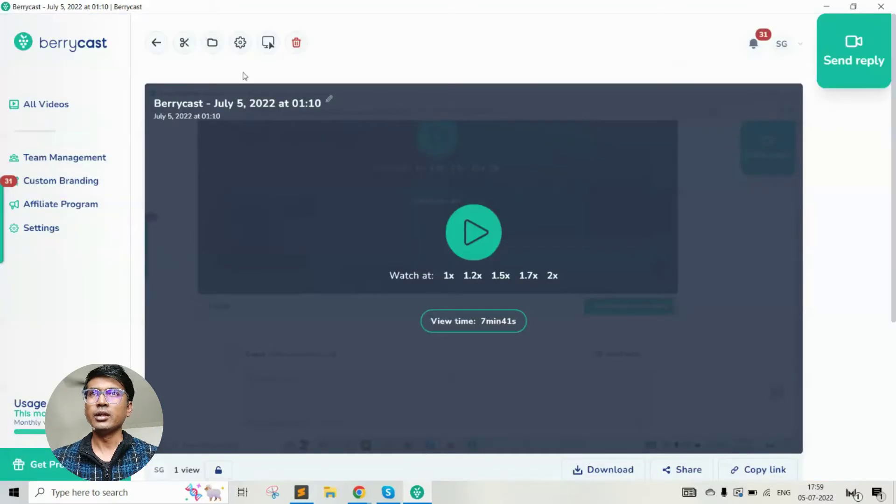
{"action": "left_click", "coordinate": [269, 42]}
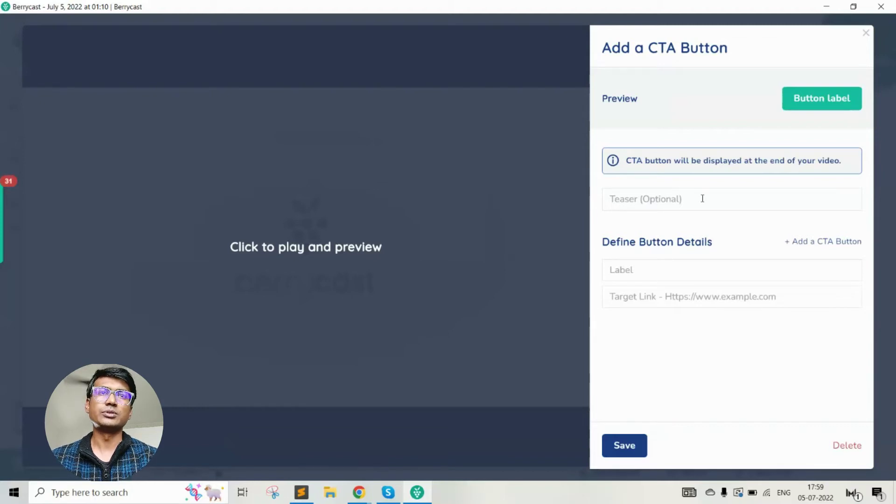
{"action": "left_click", "coordinate": [702, 199]}
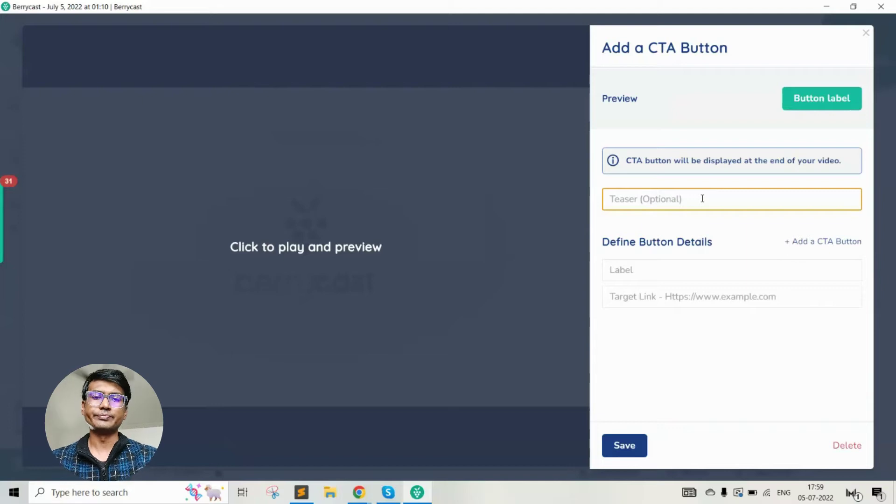
{"action": "type", "text": "Book a Me"}
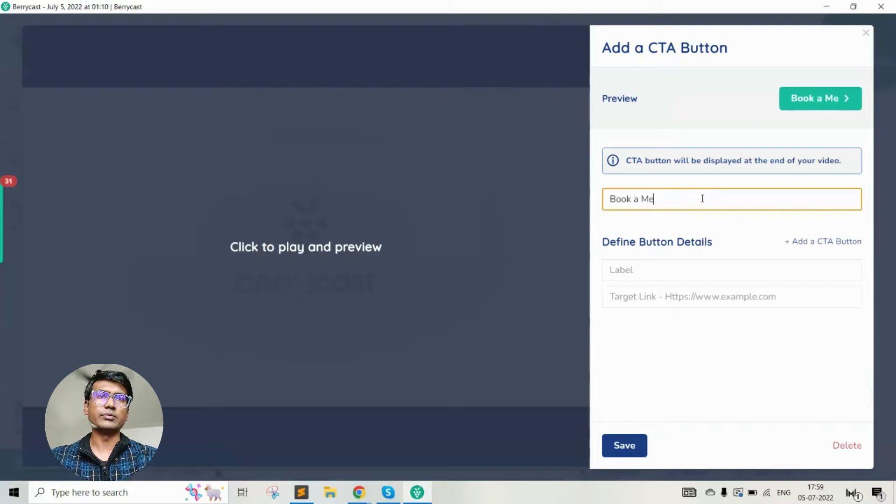
{"action": "type", "text": "eting"}
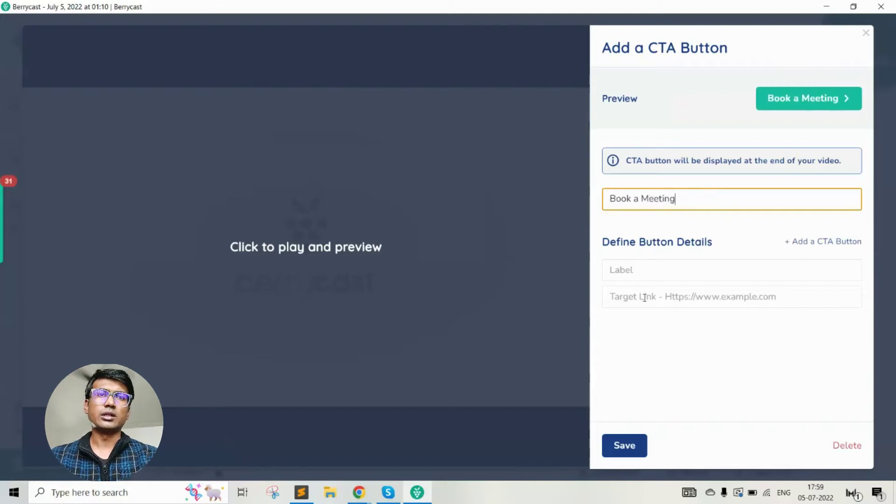
{"action": "left_click", "coordinate": [660, 274]}
{"action": "type", "text": "Ca"}
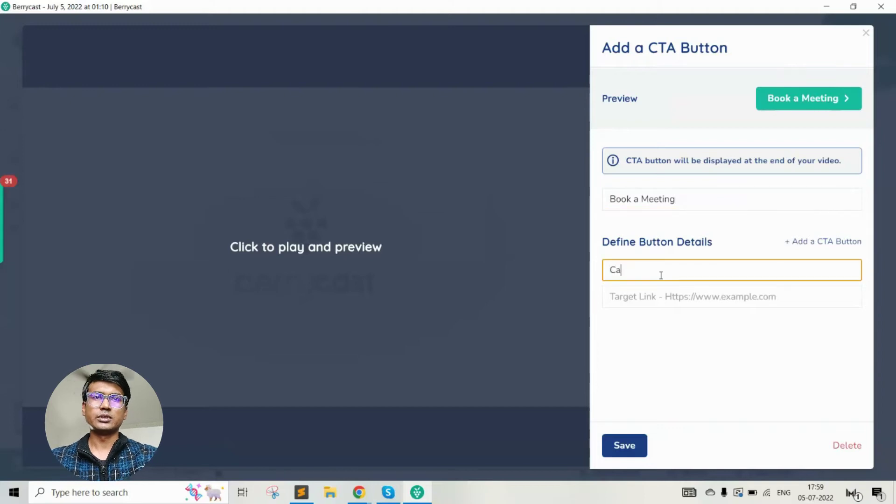
{"action": "type", "text": "lendly L"}
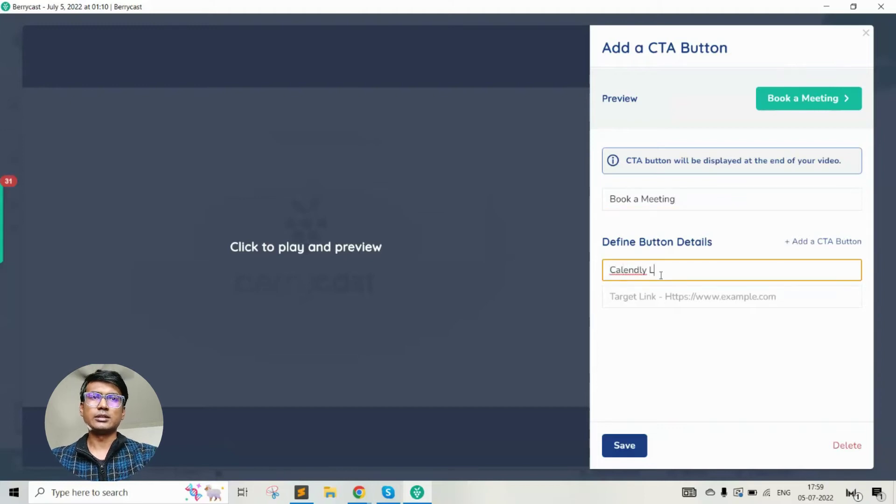
{"action": "type", "text": "ink"}
{"action": "left_click", "coordinate": [670, 296]}
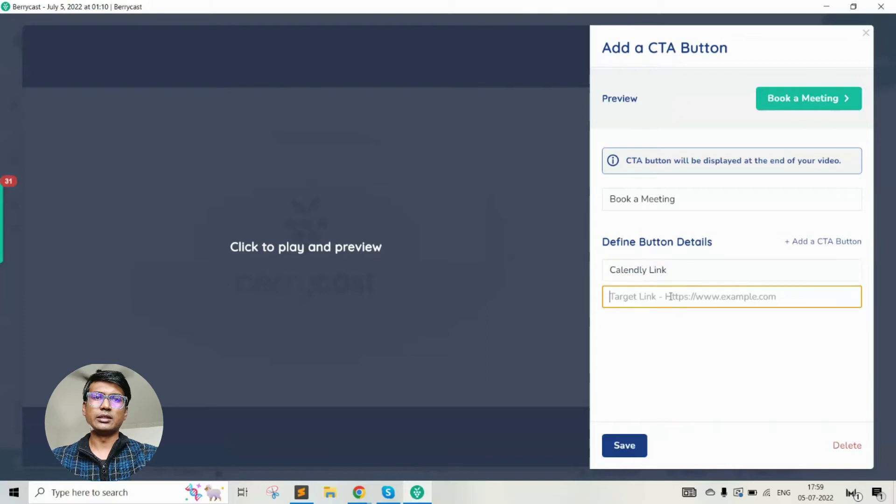
{"action": "type", "text": "https"}
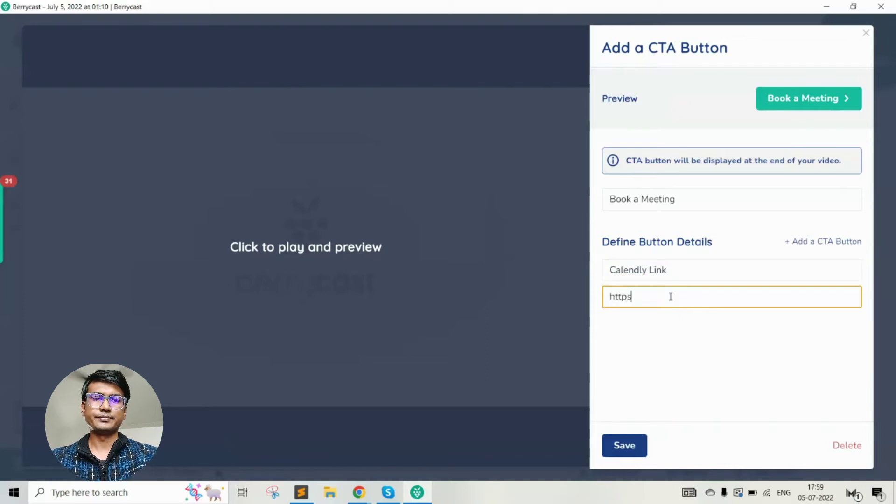
{"action": "type", "text": "://calendl"}
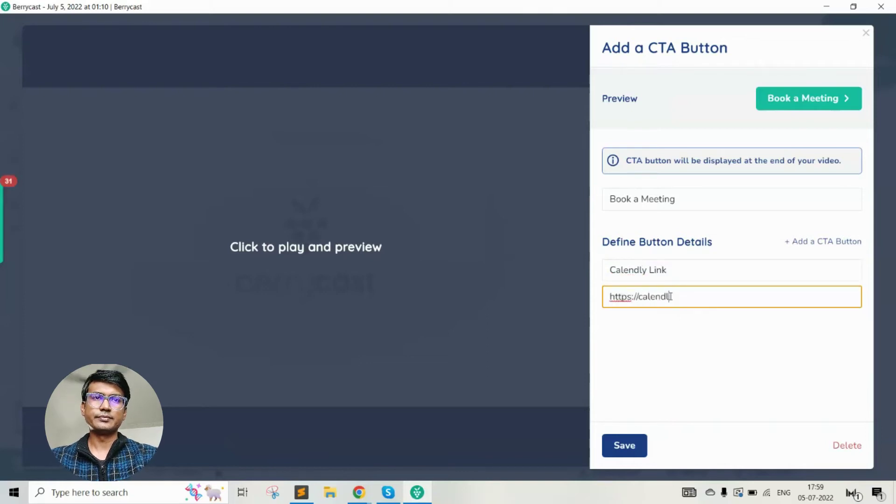
{"action": "type", "text": "y.com"}
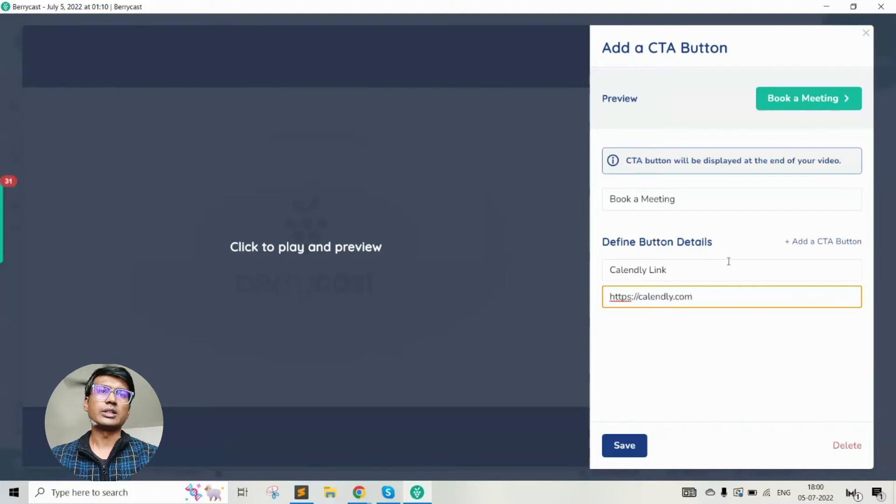
{"action": "mouse_move", "coordinate": [814, 101]}
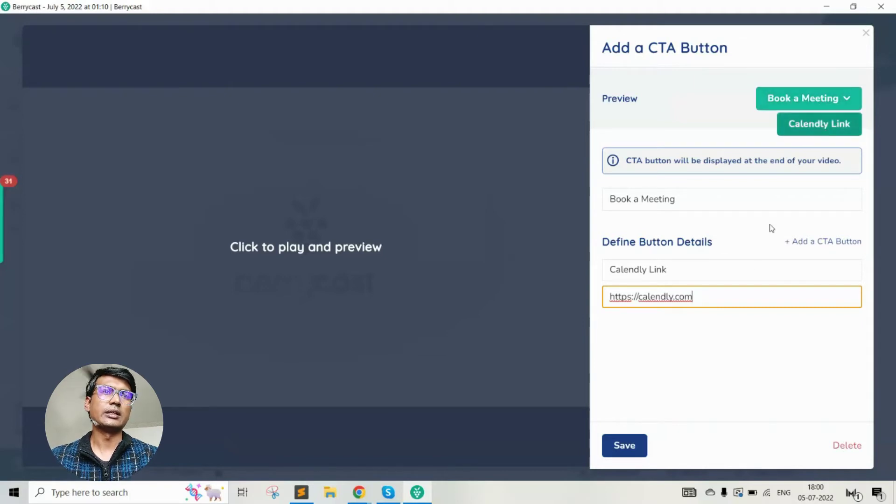
{"action": "left_click", "coordinate": [795, 247]}
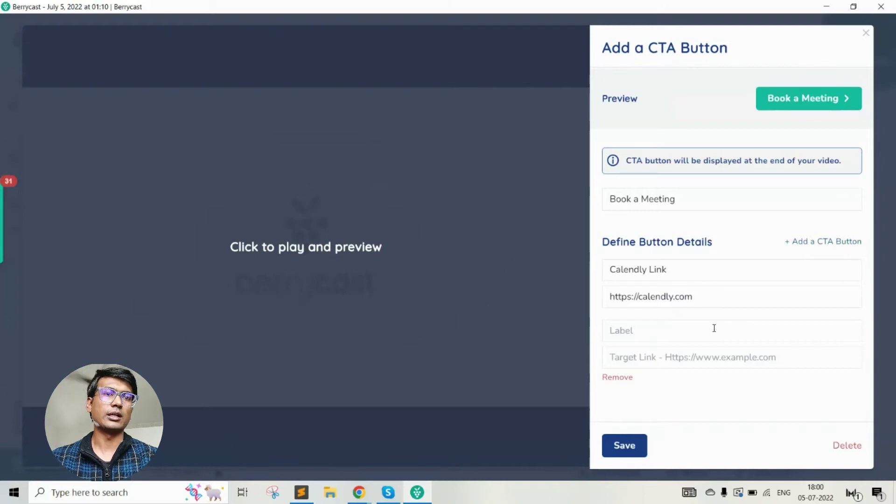
{"action": "left_click", "coordinate": [865, 34]}
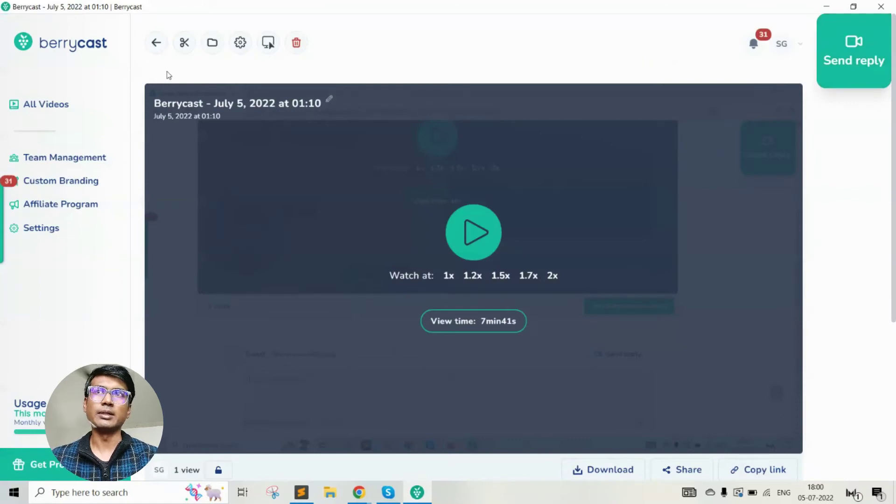
Return to the video list, look over Team Management, then go to Custom Branding.
{"action": "left_click", "coordinate": [162, 49]}
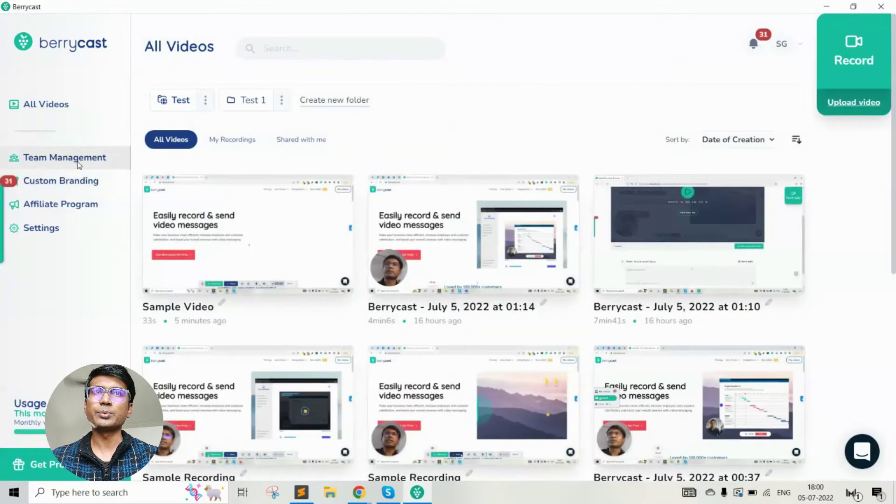
{"action": "left_click", "coordinate": [78, 163]}
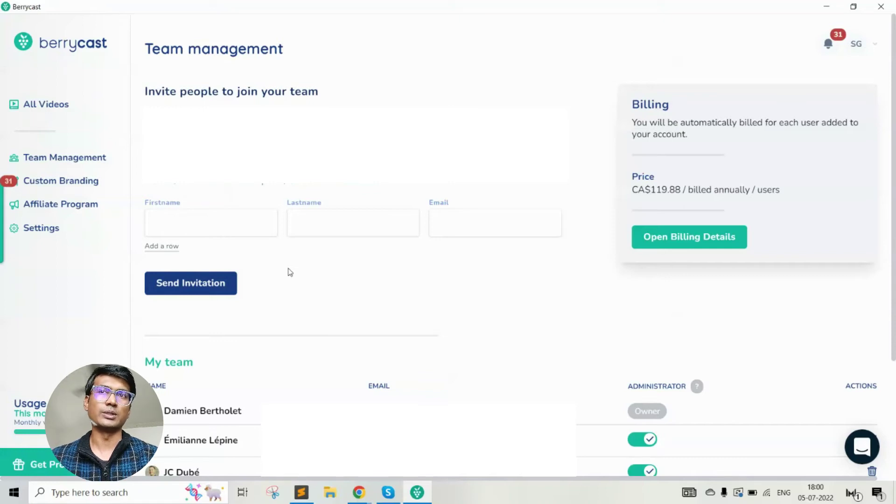
{"action": "left_click", "coordinate": [65, 177]}
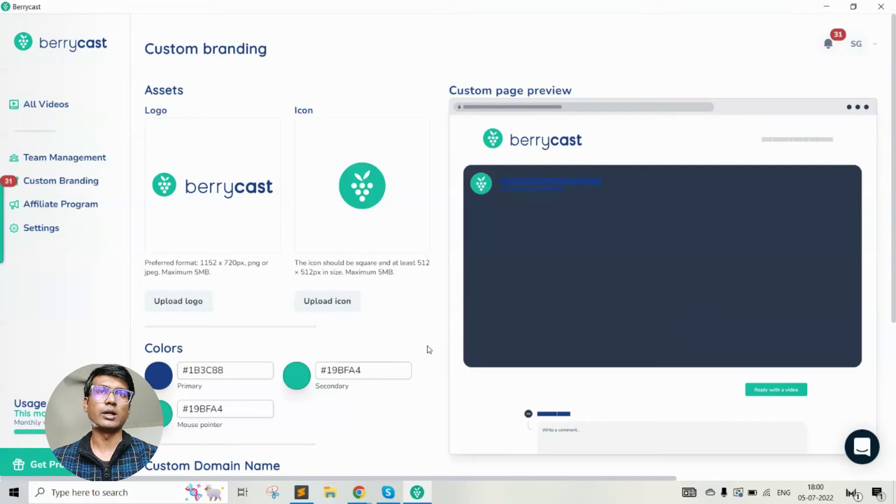
Scroll past the colours and custom domain to Disable Berrycast Branding, then go to Settings.
{"action": "scroll", "coordinate": [429, 349], "scroll_direction": "down", "scroll_amount": 1}
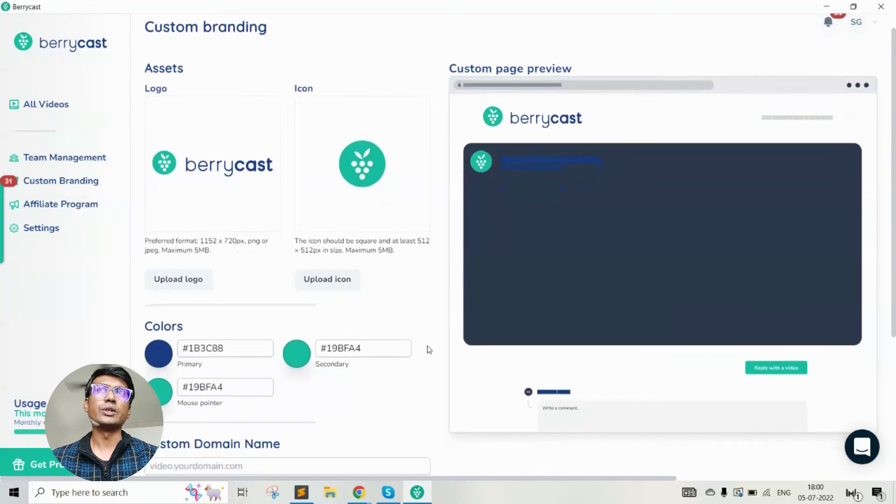
{"action": "scroll", "coordinate": [429, 350], "scroll_direction": "down", "scroll_amount": 3}
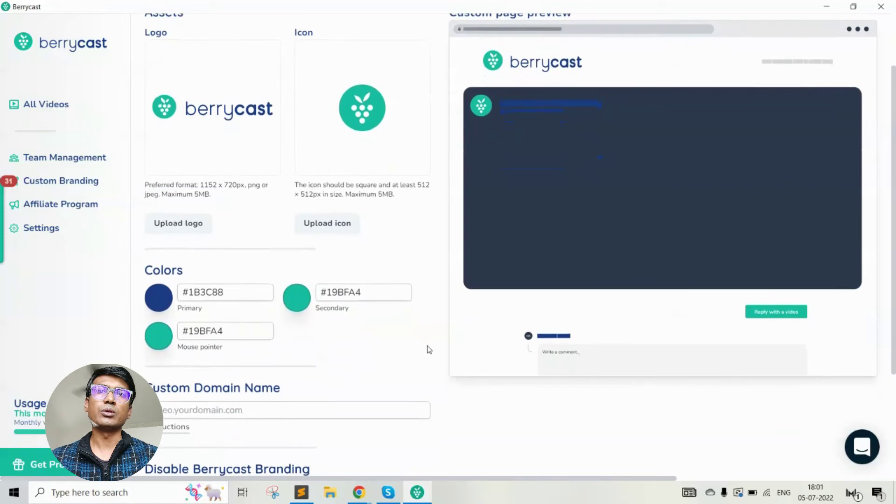
{"action": "scroll", "coordinate": [429, 350], "scroll_direction": "down", "scroll_amount": 4}
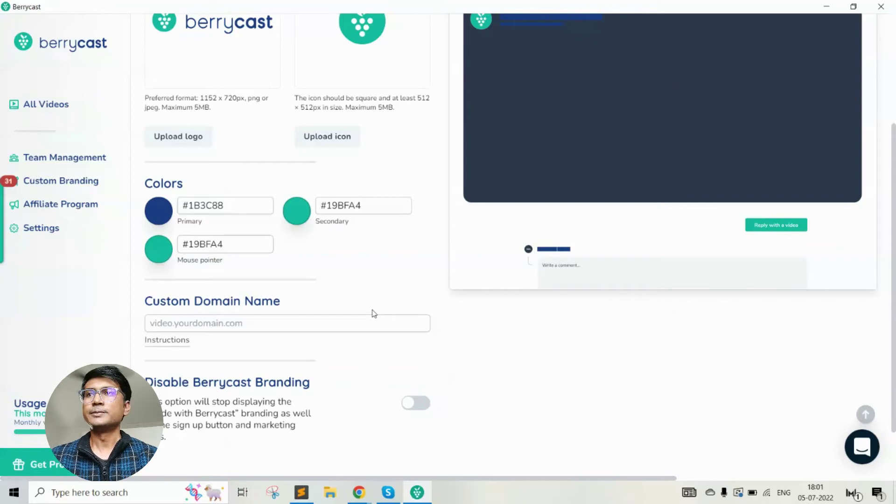
{"action": "left_click", "coordinate": [41, 229]}
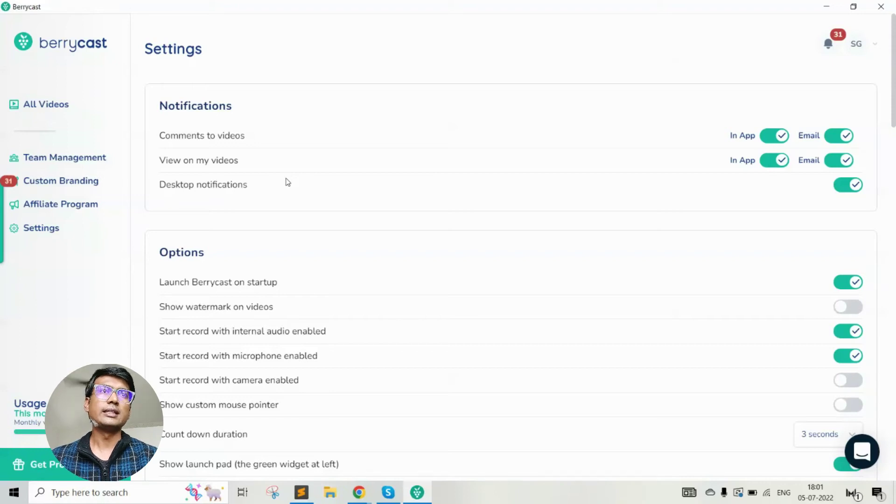
Scroll the Settings page past Conversation settings down to the Devices and Hotkeys sections.
{"action": "scroll", "coordinate": [288, 182], "scroll_direction": "down", "scroll_amount": 3}
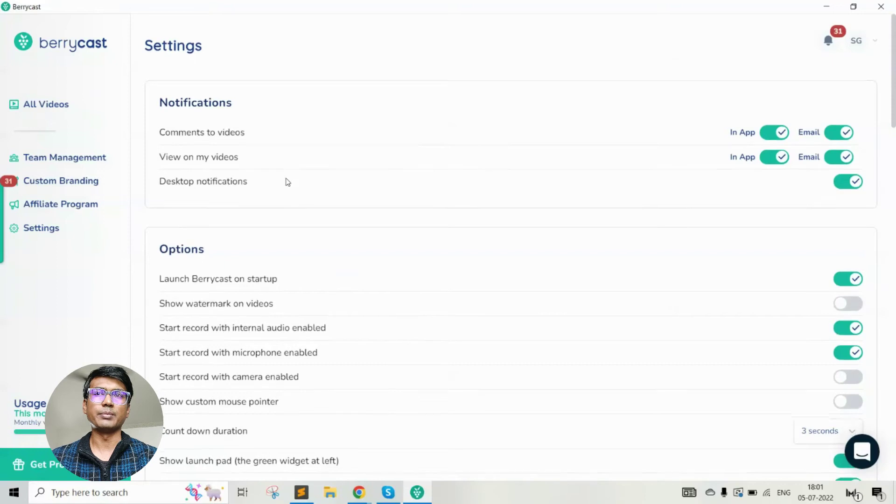
{"action": "scroll", "coordinate": [288, 182], "scroll_direction": "down", "scroll_amount": 1}
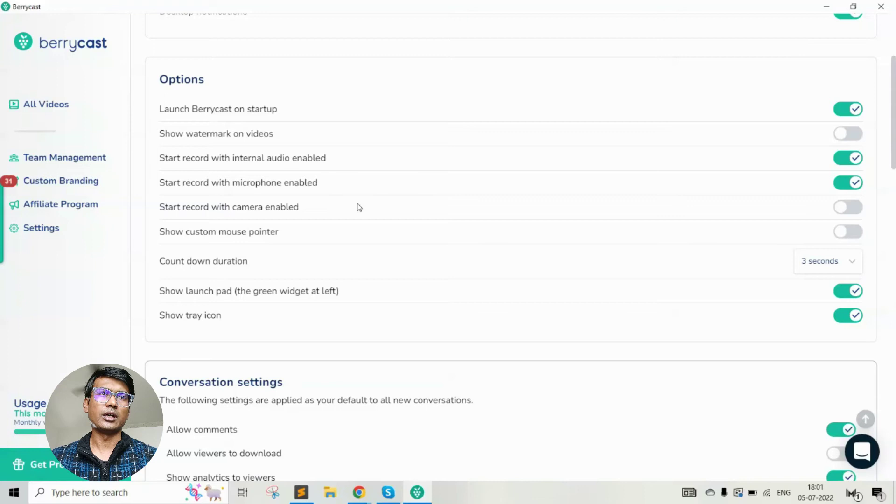
{"action": "scroll", "coordinate": [359, 207], "scroll_direction": "down", "scroll_amount": 4}
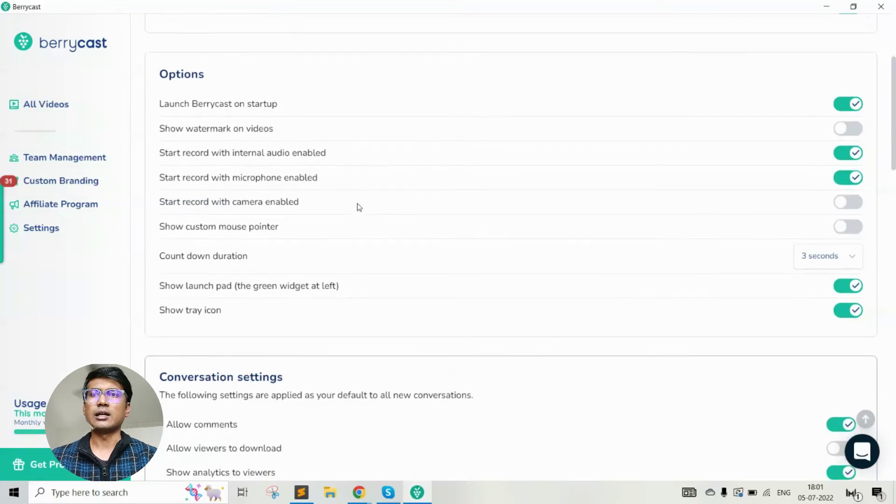
{"action": "scroll", "coordinate": [359, 207], "scroll_direction": "down", "scroll_amount": 5}
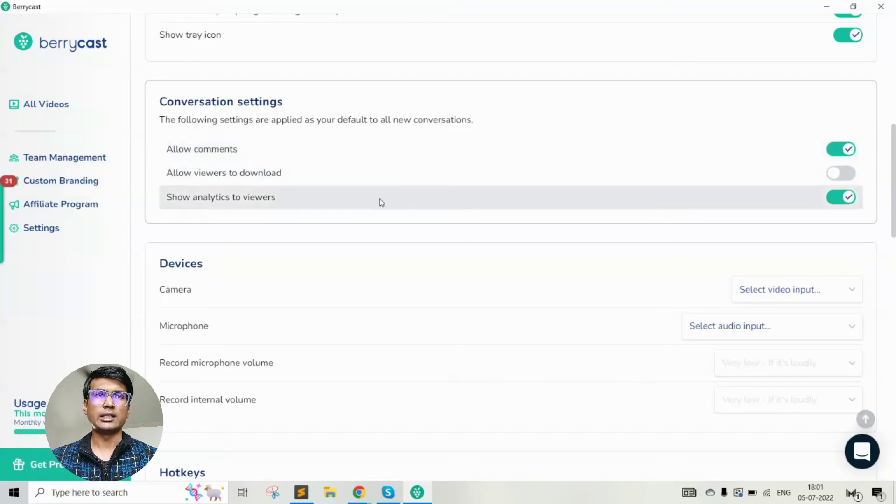
{"action": "scroll", "coordinate": [380, 200], "scroll_direction": "down", "scroll_amount": 2}
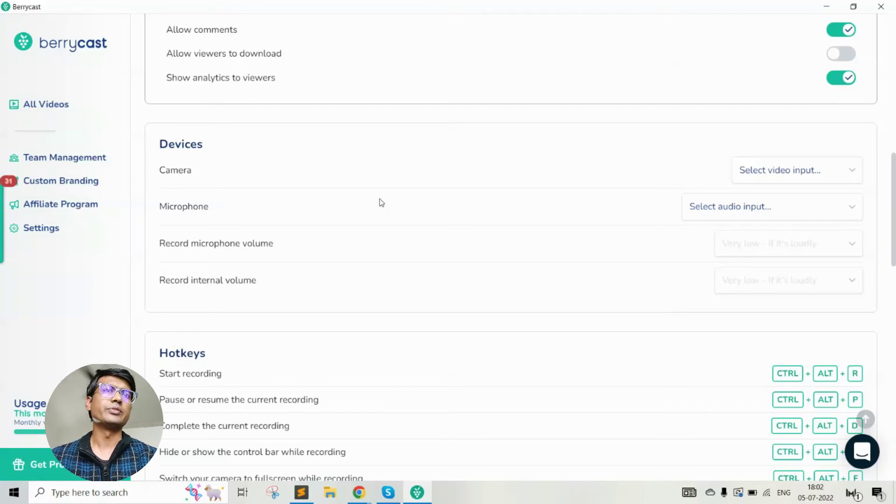
{"action": "scroll", "coordinate": [381, 203], "scroll_direction": "down", "scroll_amount": 6}
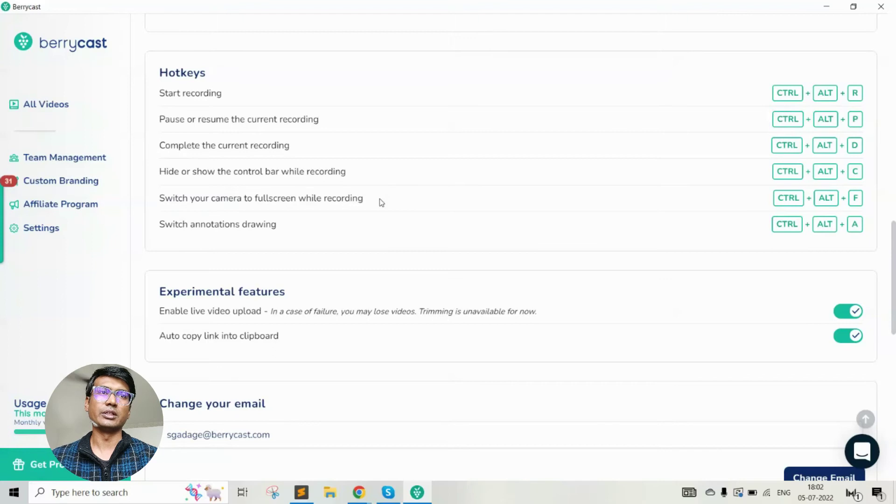
Scroll through Experimental features, email, name, profile image and password, then back to Notifications.
{"action": "scroll", "coordinate": [382, 202], "scroll_direction": "down", "scroll_amount": 3}
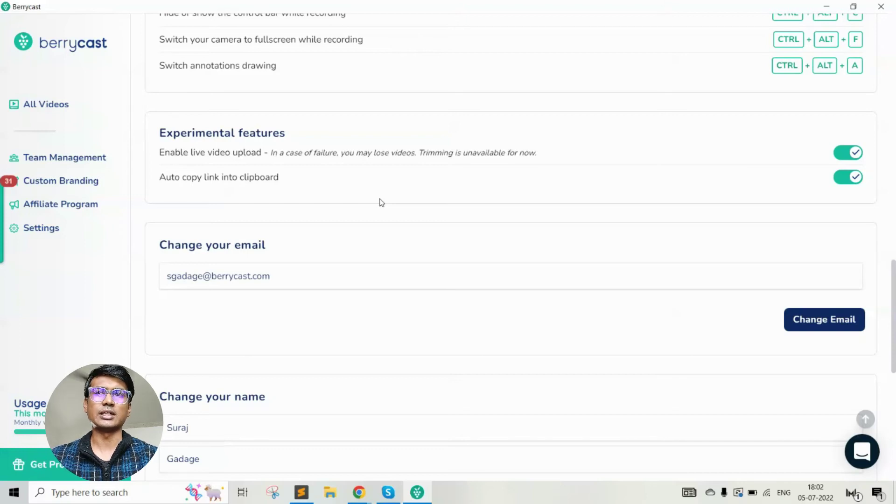
{"action": "scroll", "coordinate": [382, 202], "scroll_direction": "down", "scroll_amount": 4}
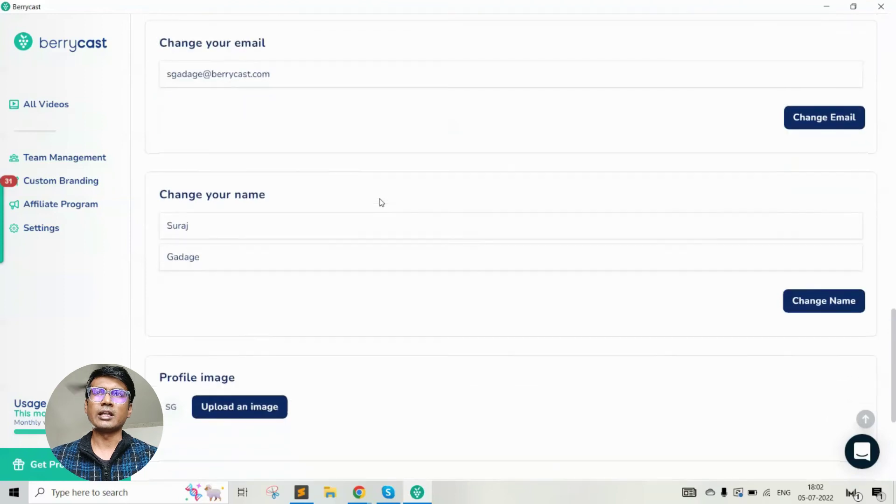
{"action": "scroll", "coordinate": [381, 202], "scroll_direction": "down", "scroll_amount": 1}
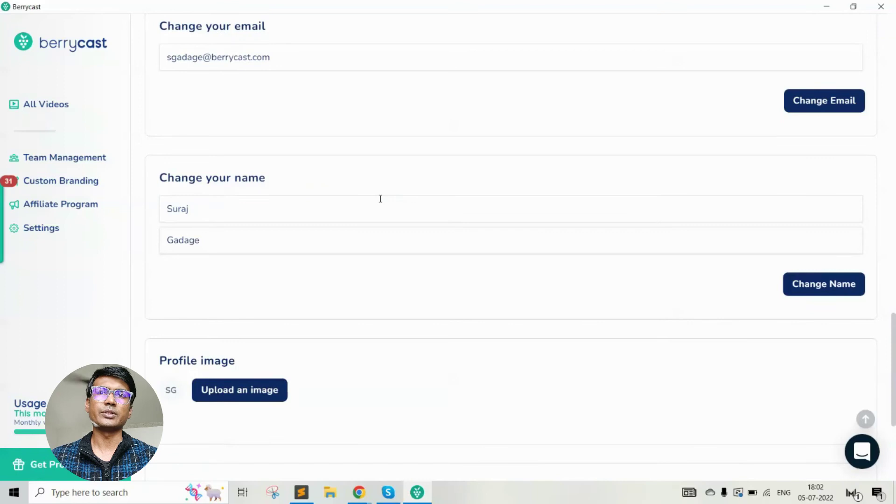
{"action": "scroll", "coordinate": [380, 199], "scroll_direction": "down", "scroll_amount": 4}
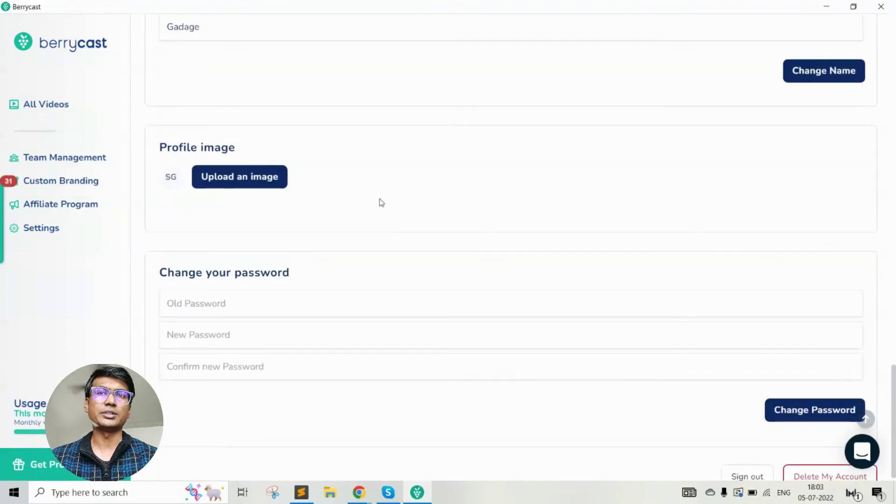
{"action": "scroll", "coordinate": [381, 202], "scroll_direction": "up", "scroll_amount": 15}
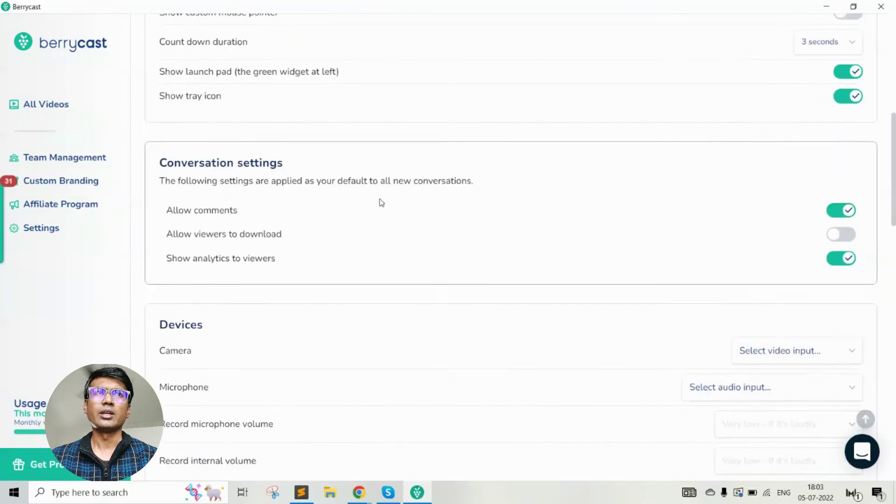
{"action": "scroll", "coordinate": [381, 202], "scroll_direction": "up", "scroll_amount": 7}
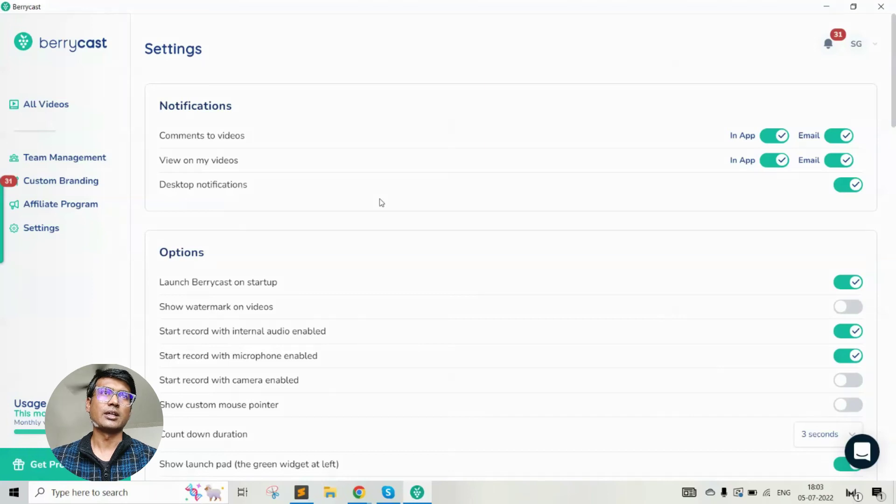
Close the desktop app and launch the recorder from the Berrycast Chrome extension in a new tab.
{"action": "left_click", "coordinate": [892, 4]}
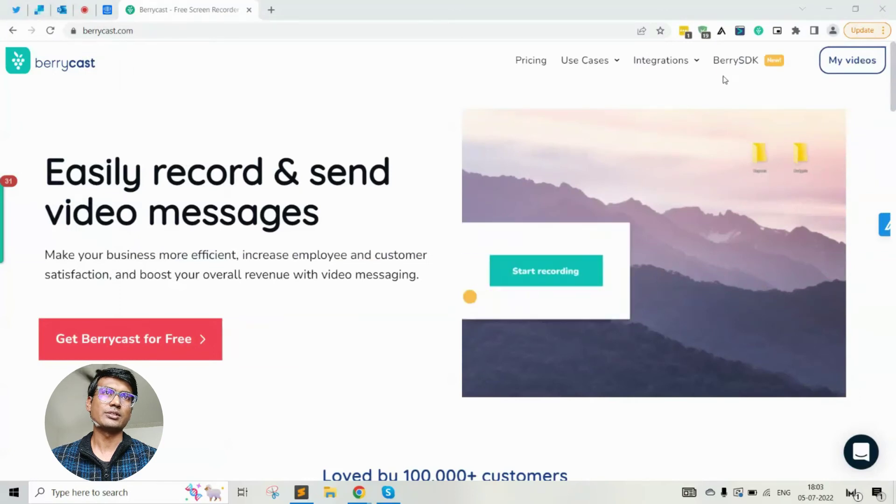
{"action": "left_click", "coordinate": [759, 34]}
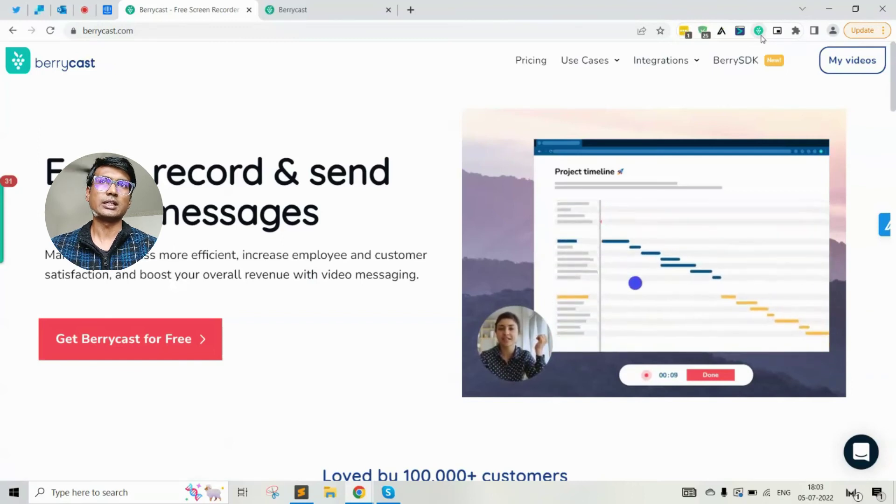
{"action": "left_click", "coordinate": [294, 10]}
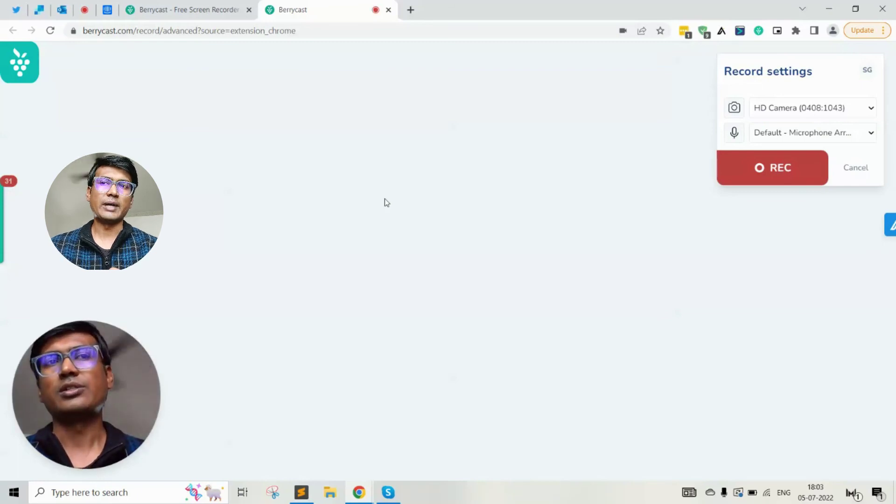
Mirror the webcam bubble and switch it between rounded square and circle, ending circular.
{"action": "mouse_move", "coordinate": [84, 448]}
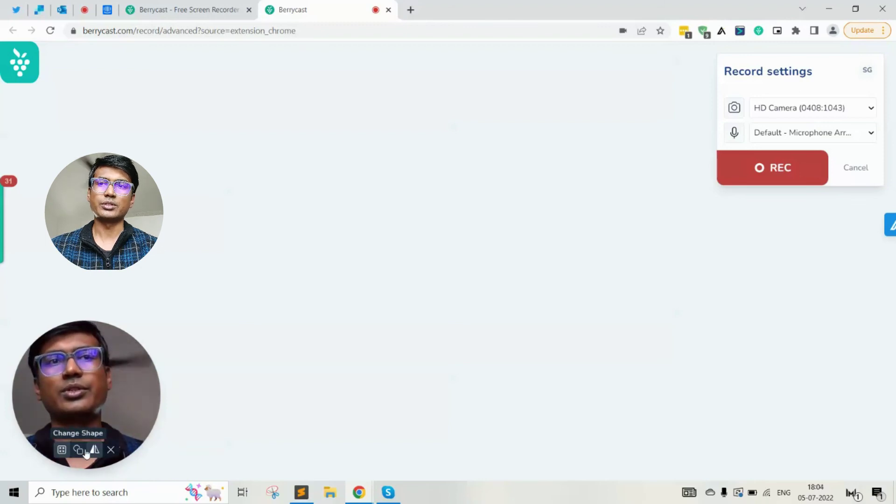
{"action": "left_click", "coordinate": [96, 454]}
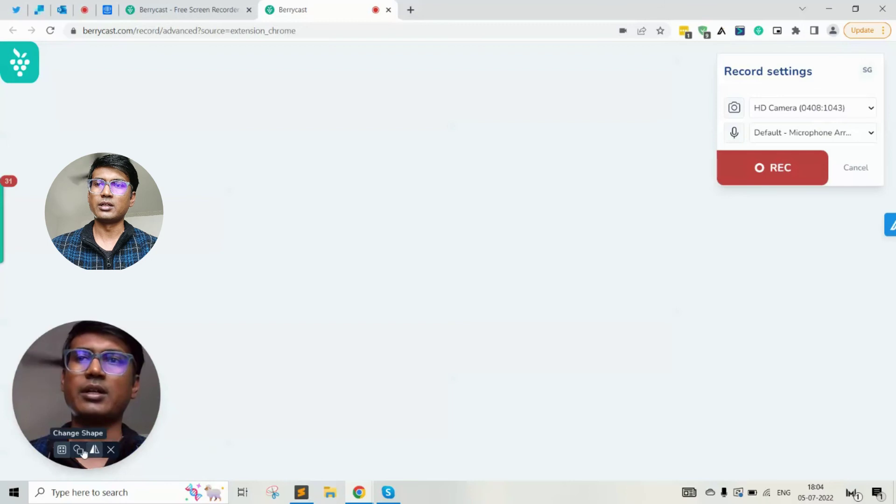
{"action": "left_click", "coordinate": [81, 451]}
{"action": "left_click", "coordinate": [82, 450]}
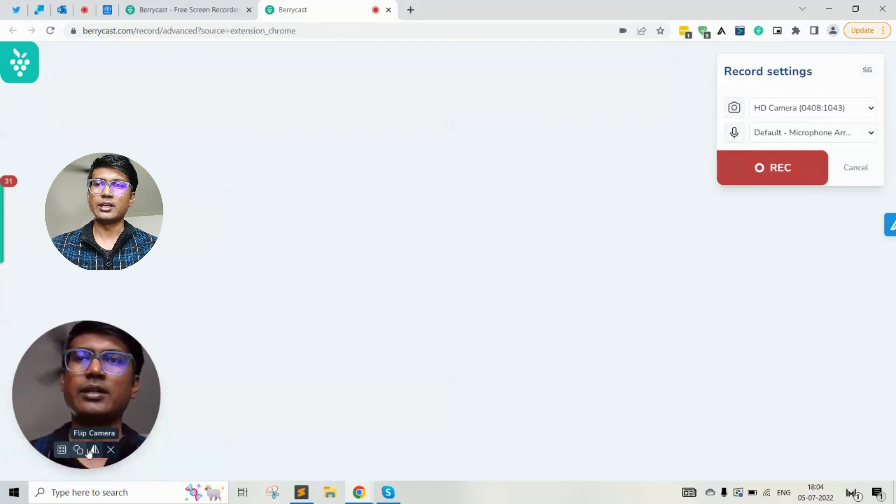
{"action": "left_click", "coordinate": [89, 452]}
{"action": "left_click", "coordinate": [89, 451]}
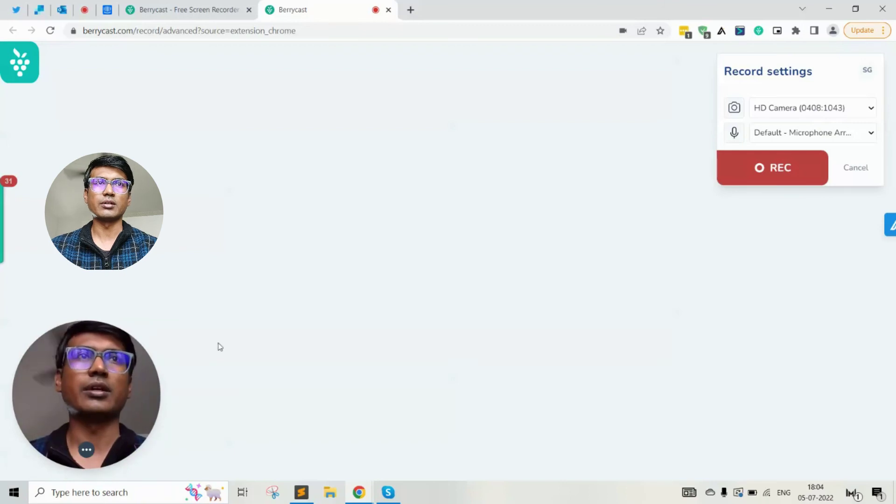
Start REC and share the Entire Screen with system audio after browsing Window and Chrome Tab options.
{"action": "left_click", "coordinate": [768, 180]}
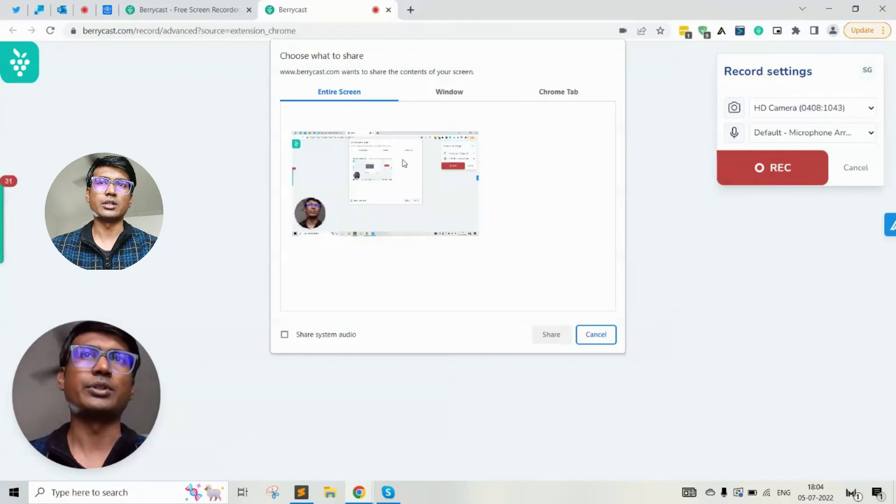
{"action": "left_click", "coordinate": [404, 164]}
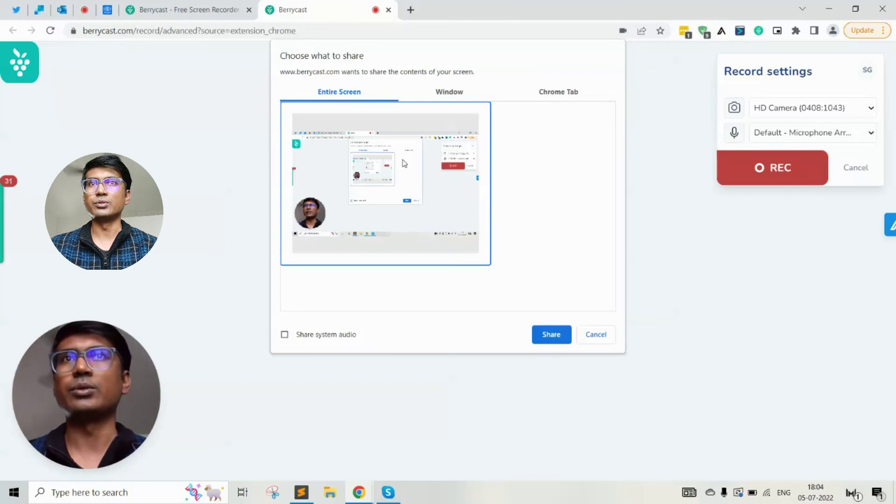
{"action": "left_click", "coordinate": [450, 90]}
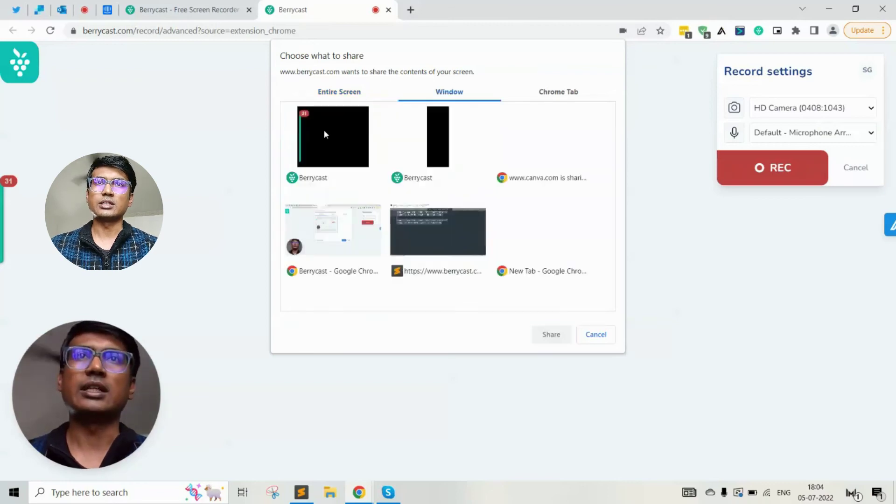
{"action": "left_click", "coordinate": [555, 93]}
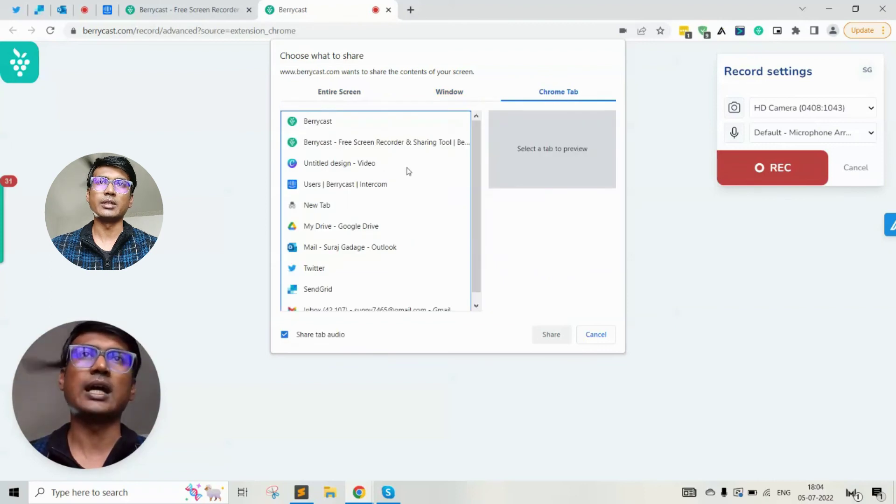
{"action": "left_click", "coordinate": [342, 90]}
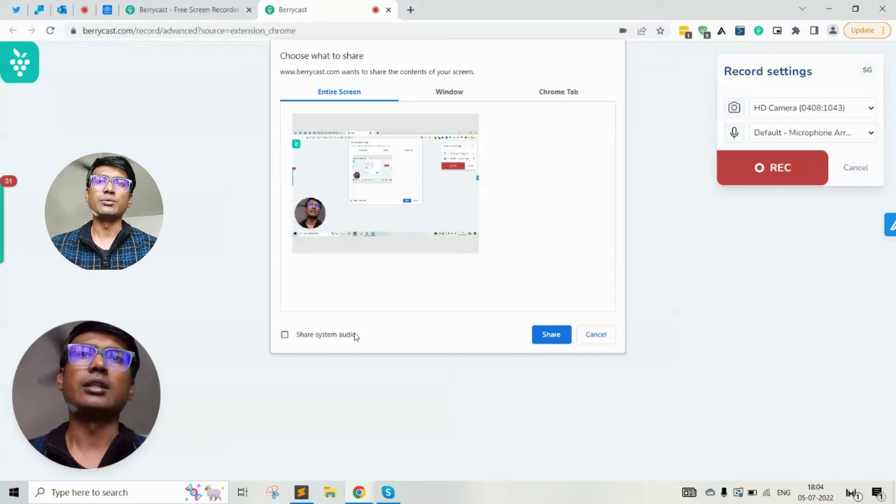
{"action": "left_click", "coordinate": [551, 334]}
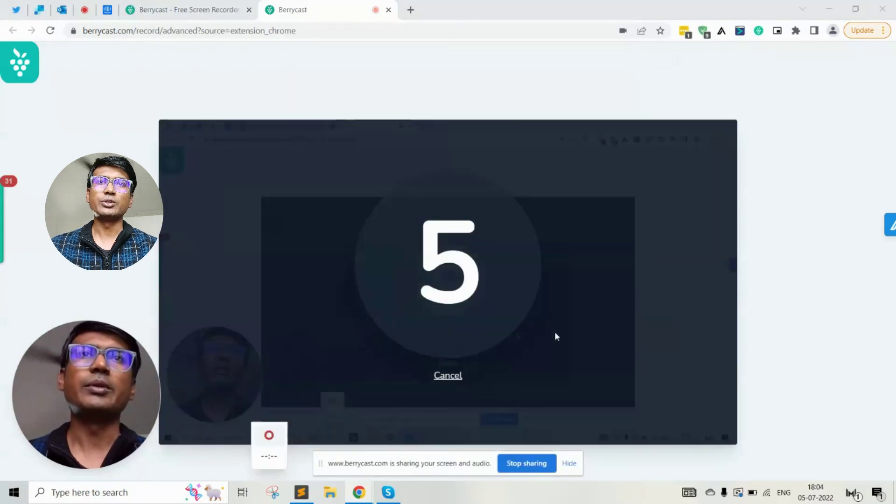
Record the Berrycast homepage tab for about 29 seconds, then stop the recording.
{"action": "left_click", "coordinate": [219, 8]}
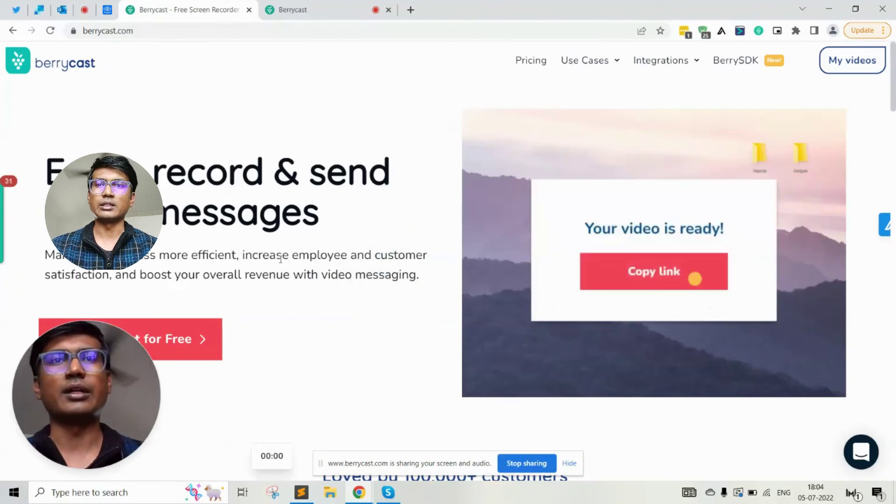
{"action": "mouse_move", "coordinate": [255, 434]}
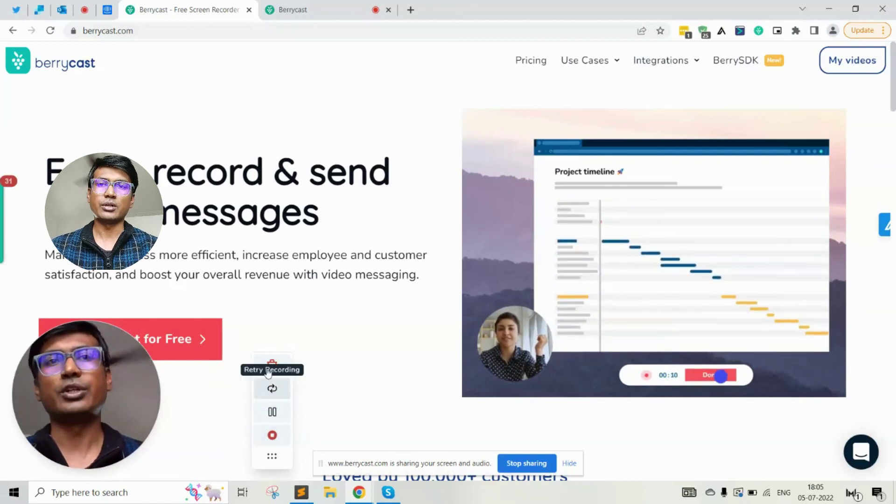
{"action": "left_click", "coordinate": [273, 435]}
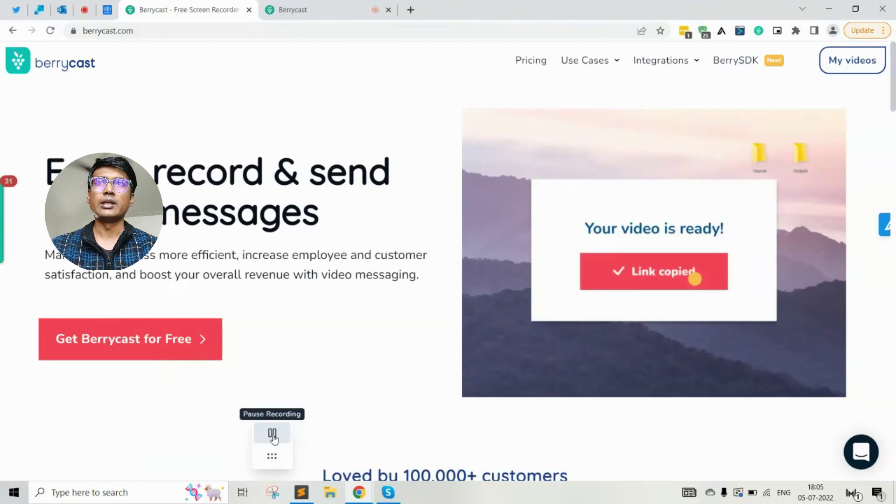
{"action": "left_click", "coordinate": [273, 435]}
Return to the Berrycast recorder tab and let the July 5, 2022 18:05 recording upload.
{"action": "left_click", "coordinate": [303, 5]}
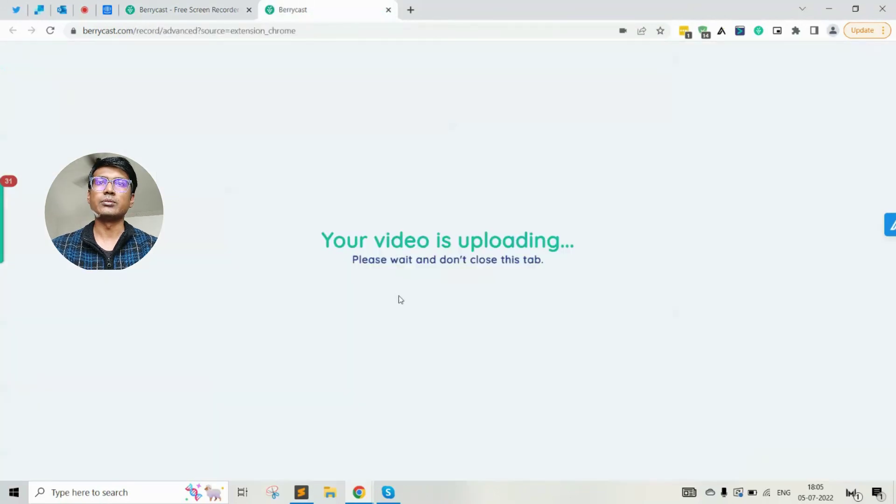